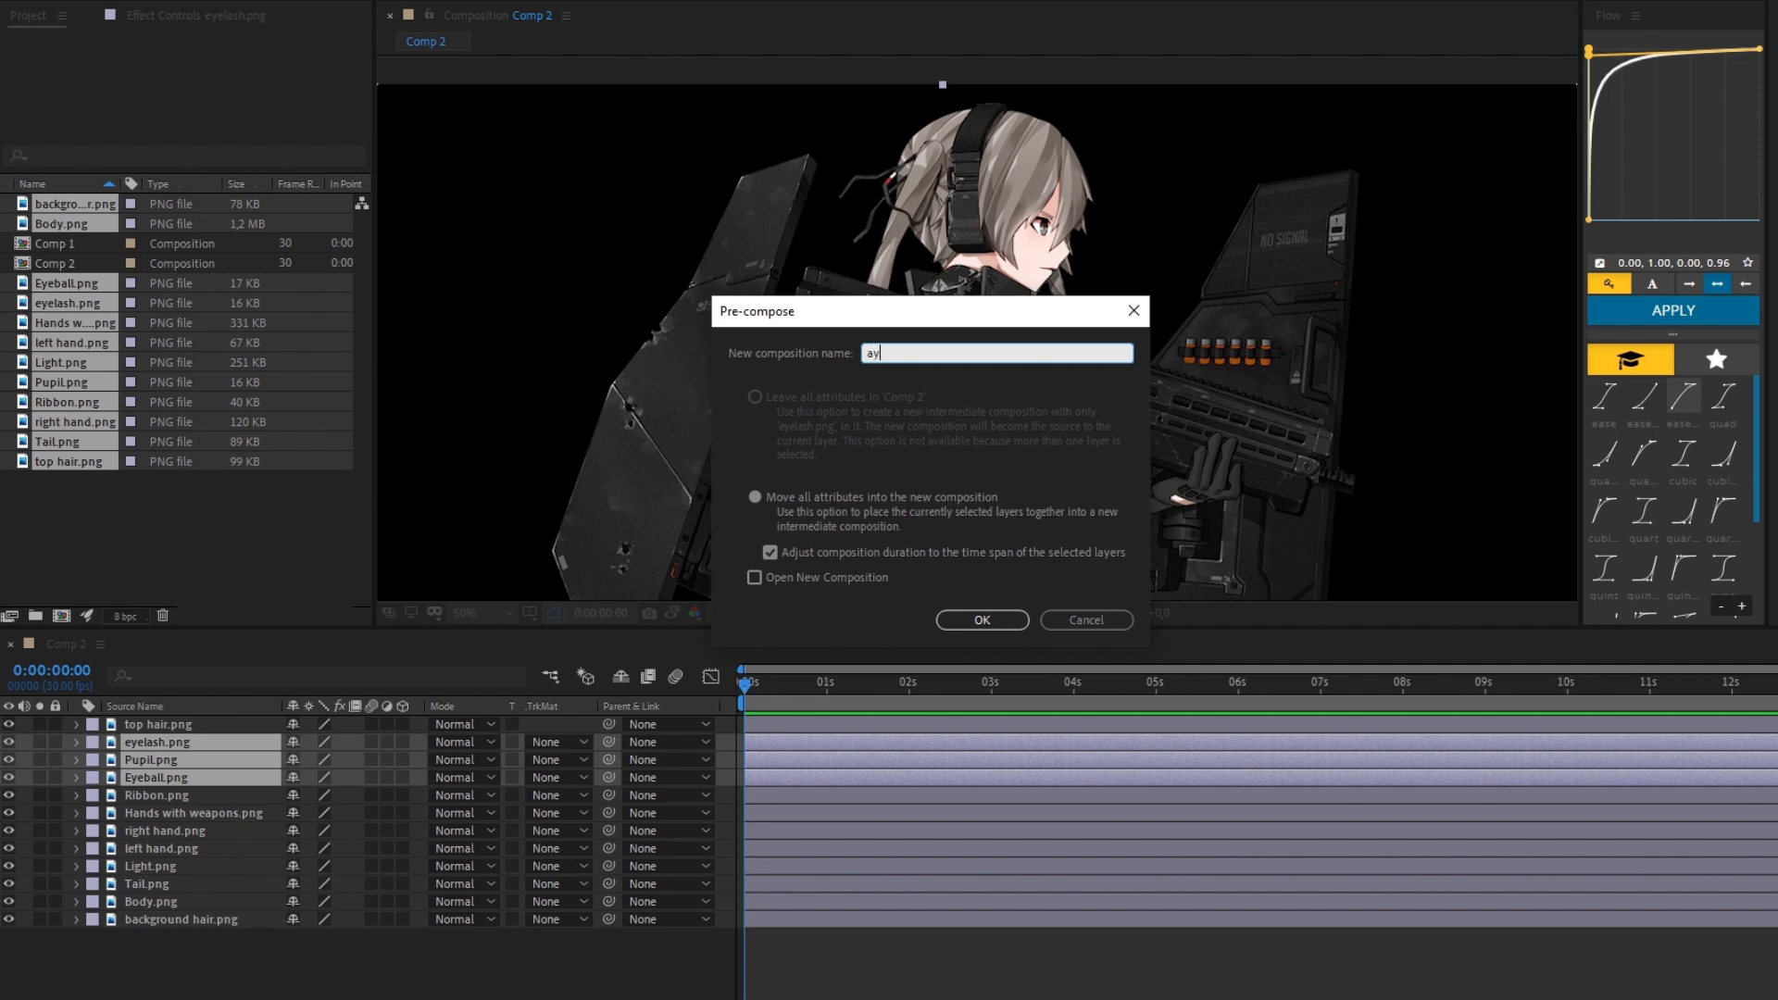
# Step: Pre-compose the selected eyelash, Pupil and Eyeball layers into a new composition named ayes
pyautogui.press('Return')
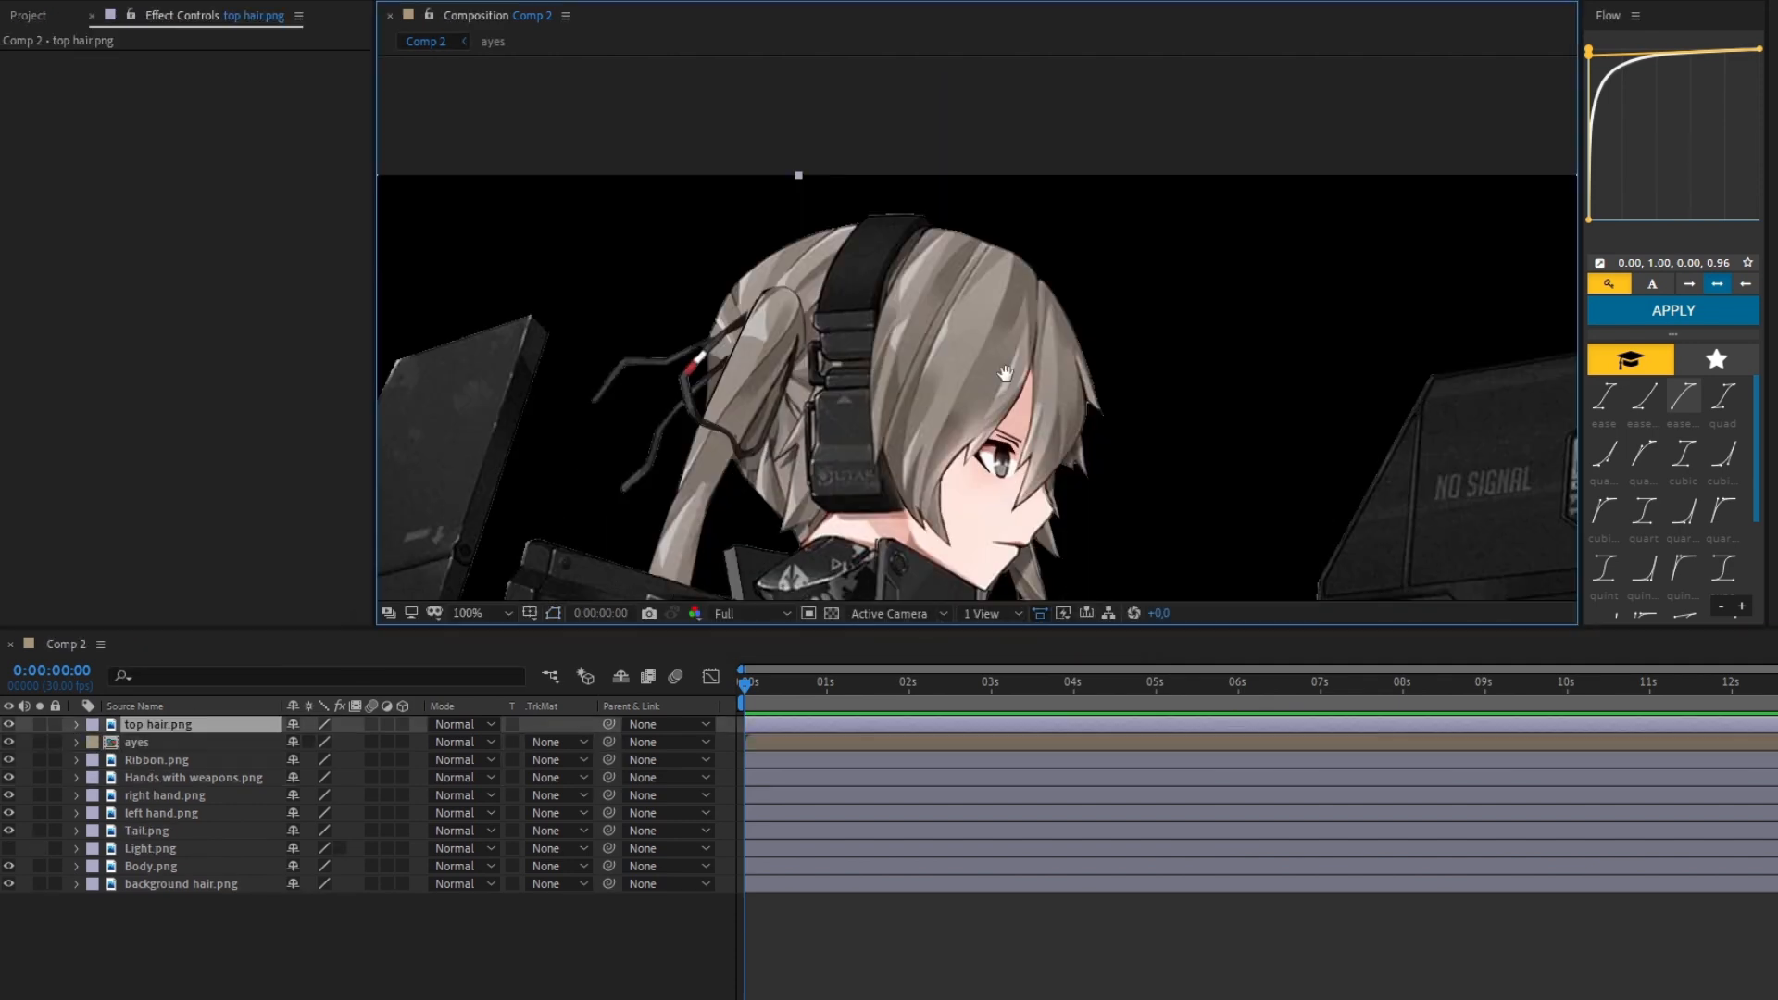
# Step: Place Puppet pins on top hair.png: three around the crown beside the headphone band and one at the front lock's lower tip
pyautogui.moveTo(1017, 346); pyautogui.dragTo(977, 252)
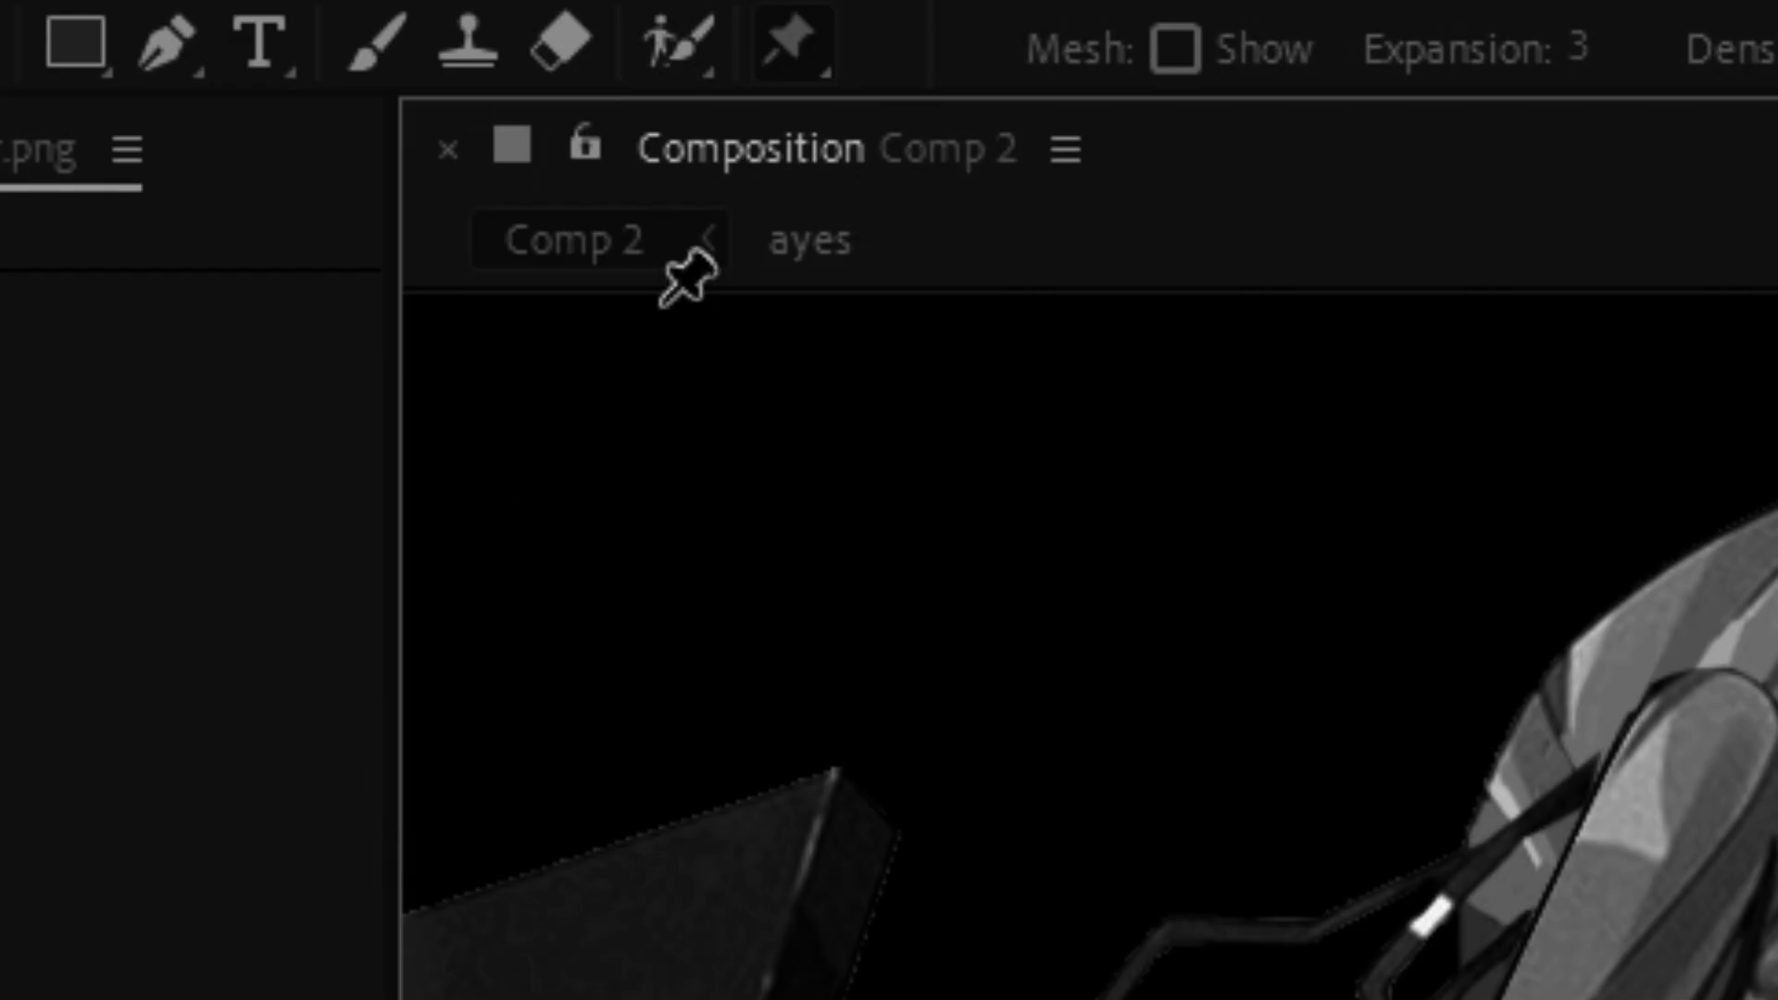
pyautogui.click(798, 40)
pyautogui.click(897, 109)
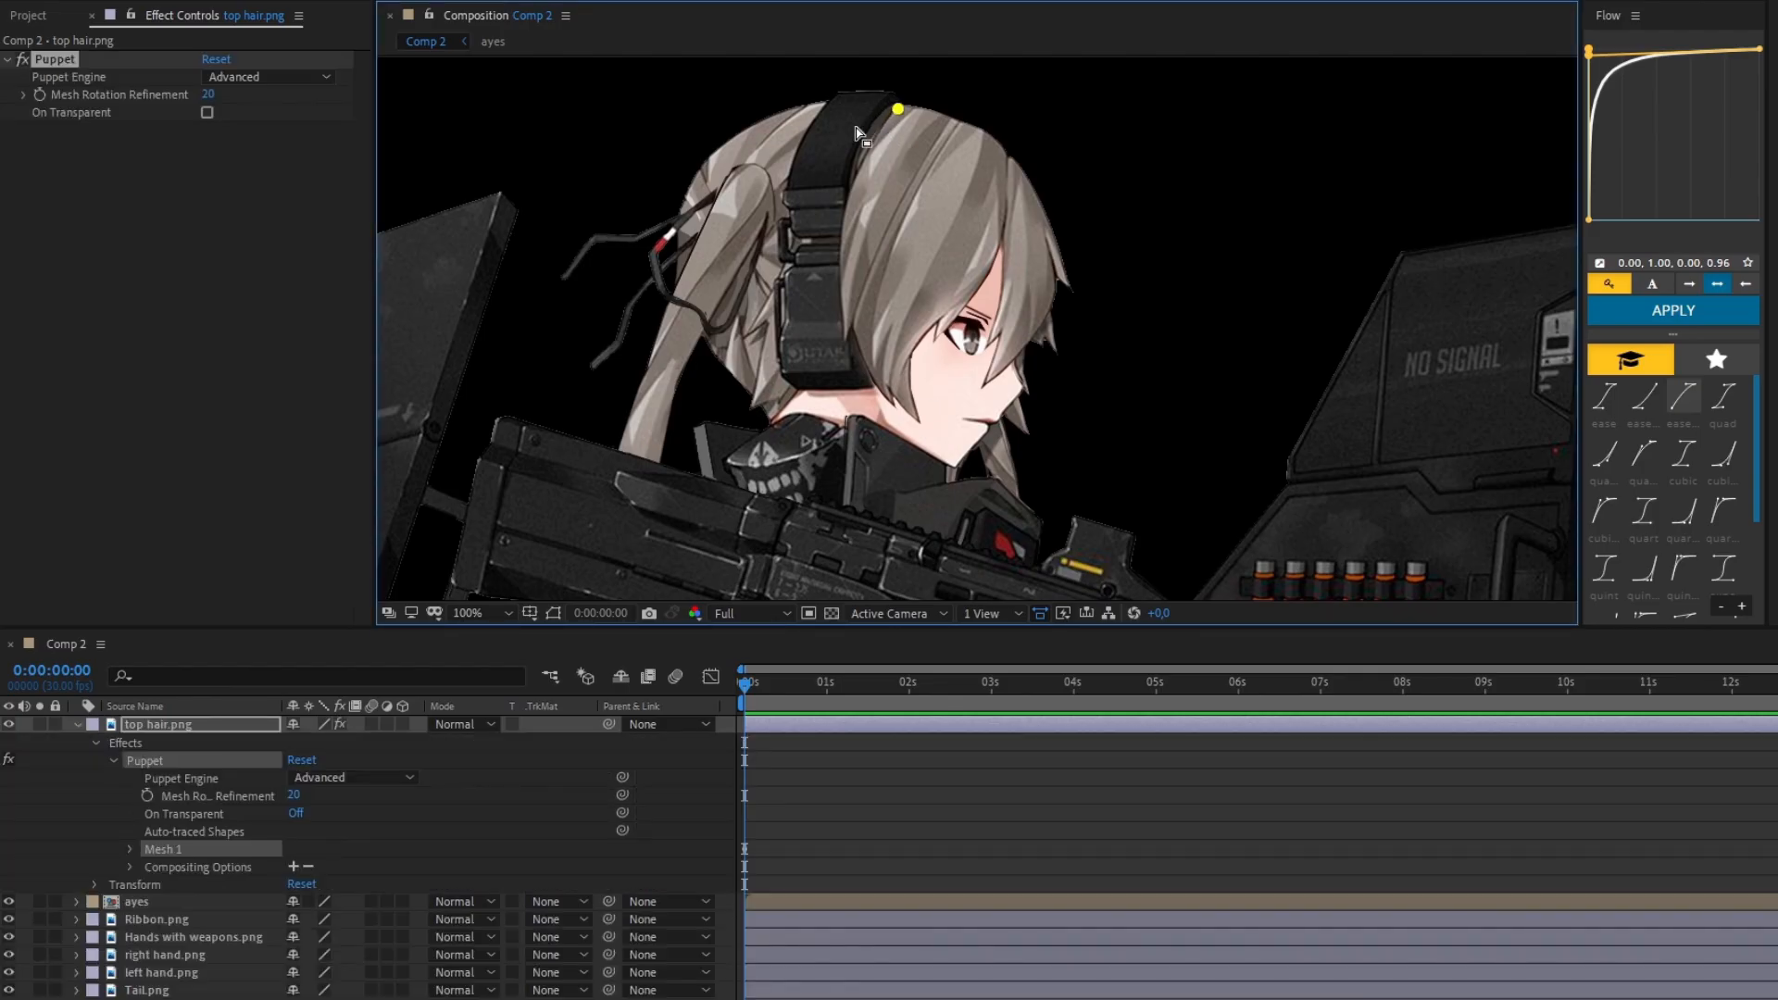
pyautogui.click(875, 143)
pyautogui.click(934, 116)
pyautogui.click(911, 395)
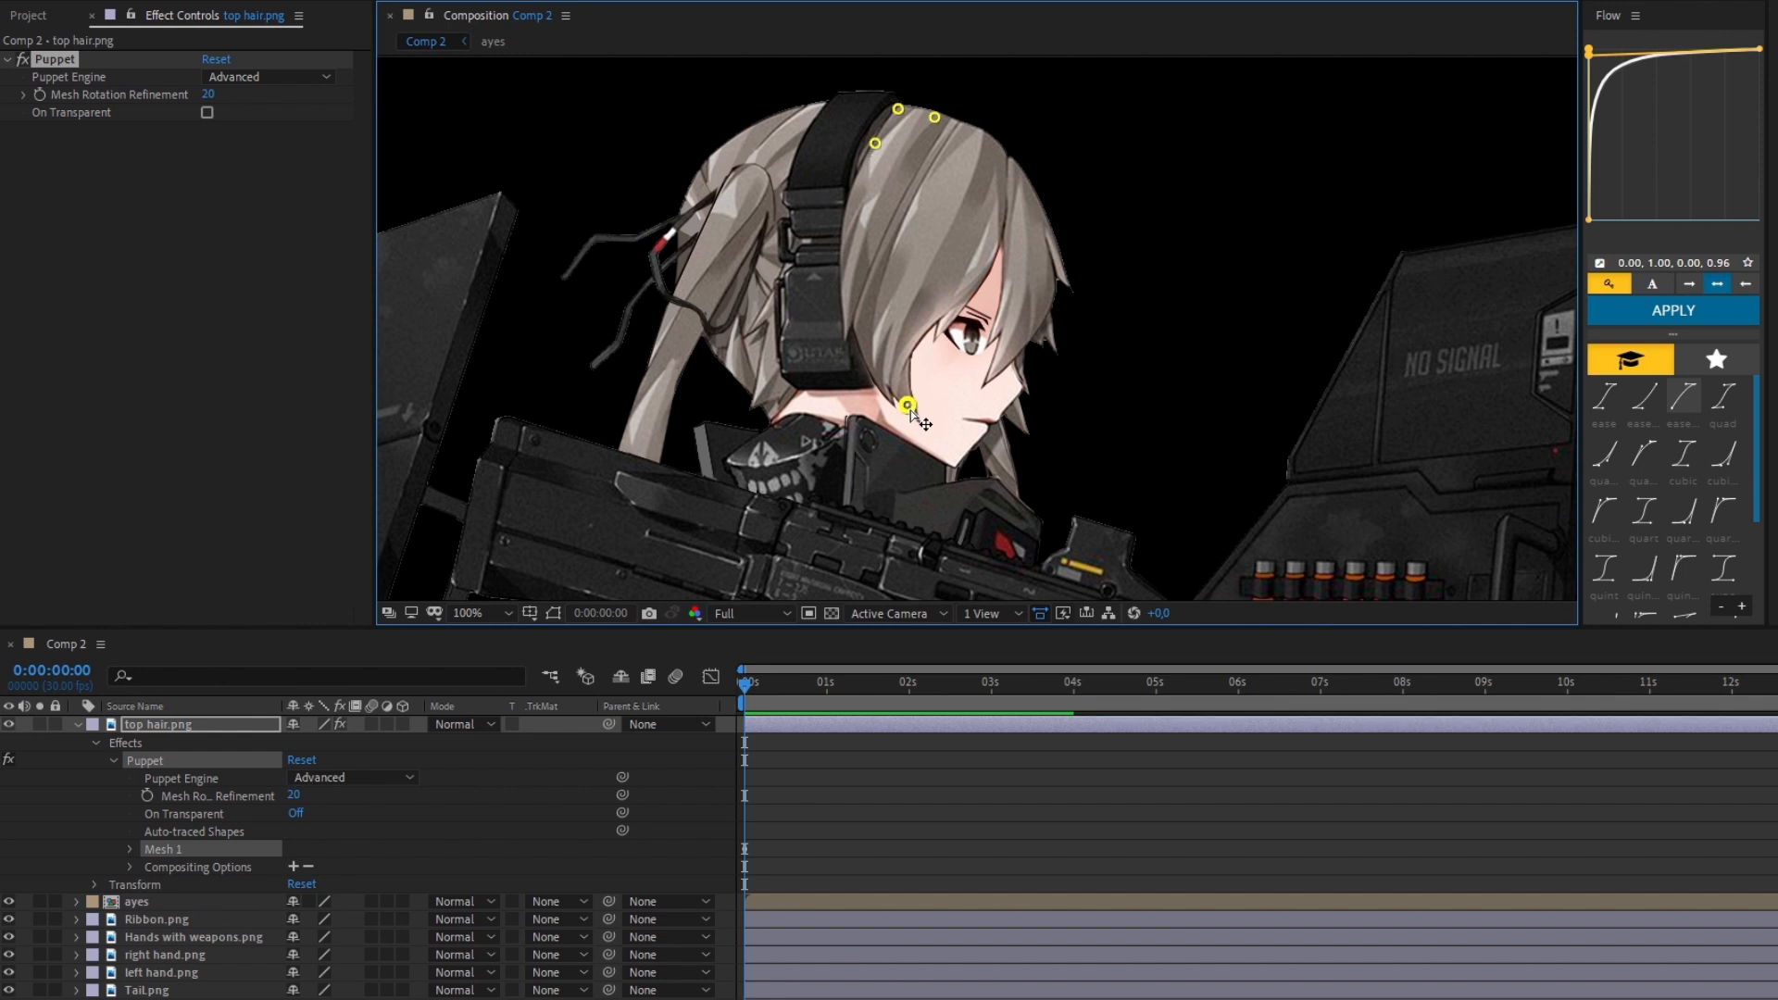
# Step: Try to swing the front hair lock sideways by moving its lower puppet pin, and undo the trial moves
pyautogui.moveTo(915, 401); pyautogui.dragTo(952, 387)
pyautogui.hotkey('ctrl', 'z')
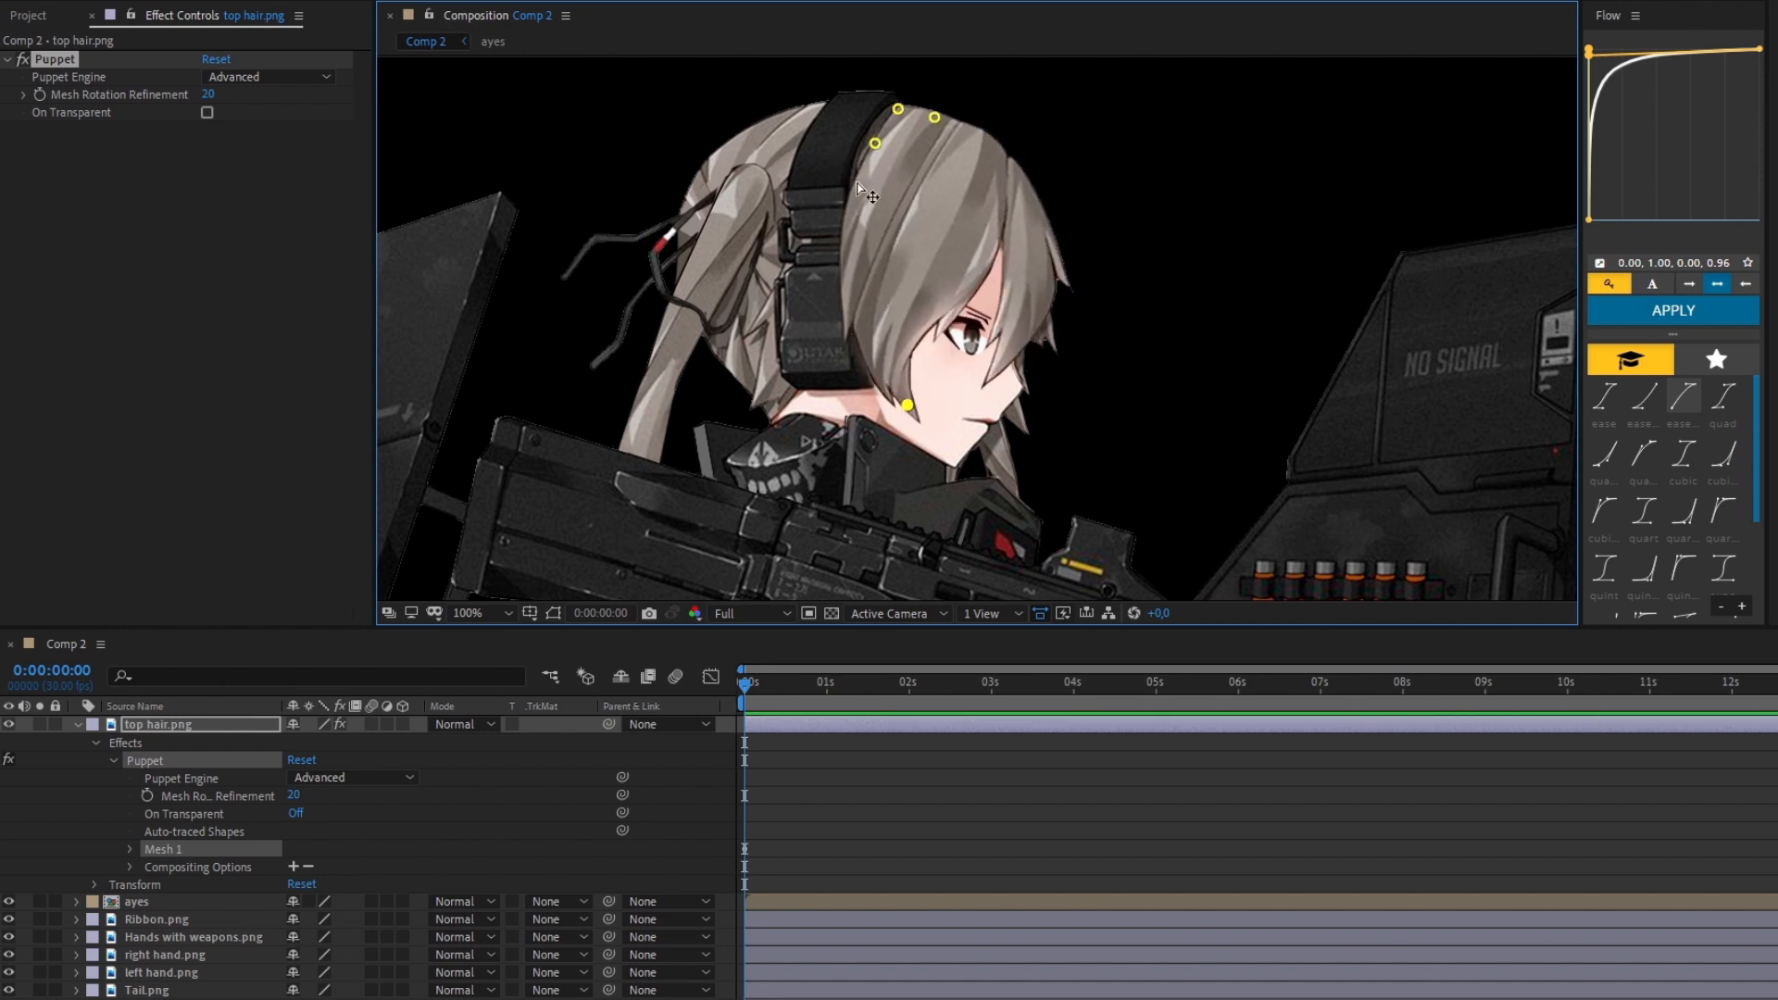
pyautogui.moveTo(911, 408)
pyautogui.mouseDown()
pyautogui.moveTo(934, 405)
pyautogui.moveTo(877, 407)
pyautogui.moveTo(894, 408)
pyautogui.mouseUp()
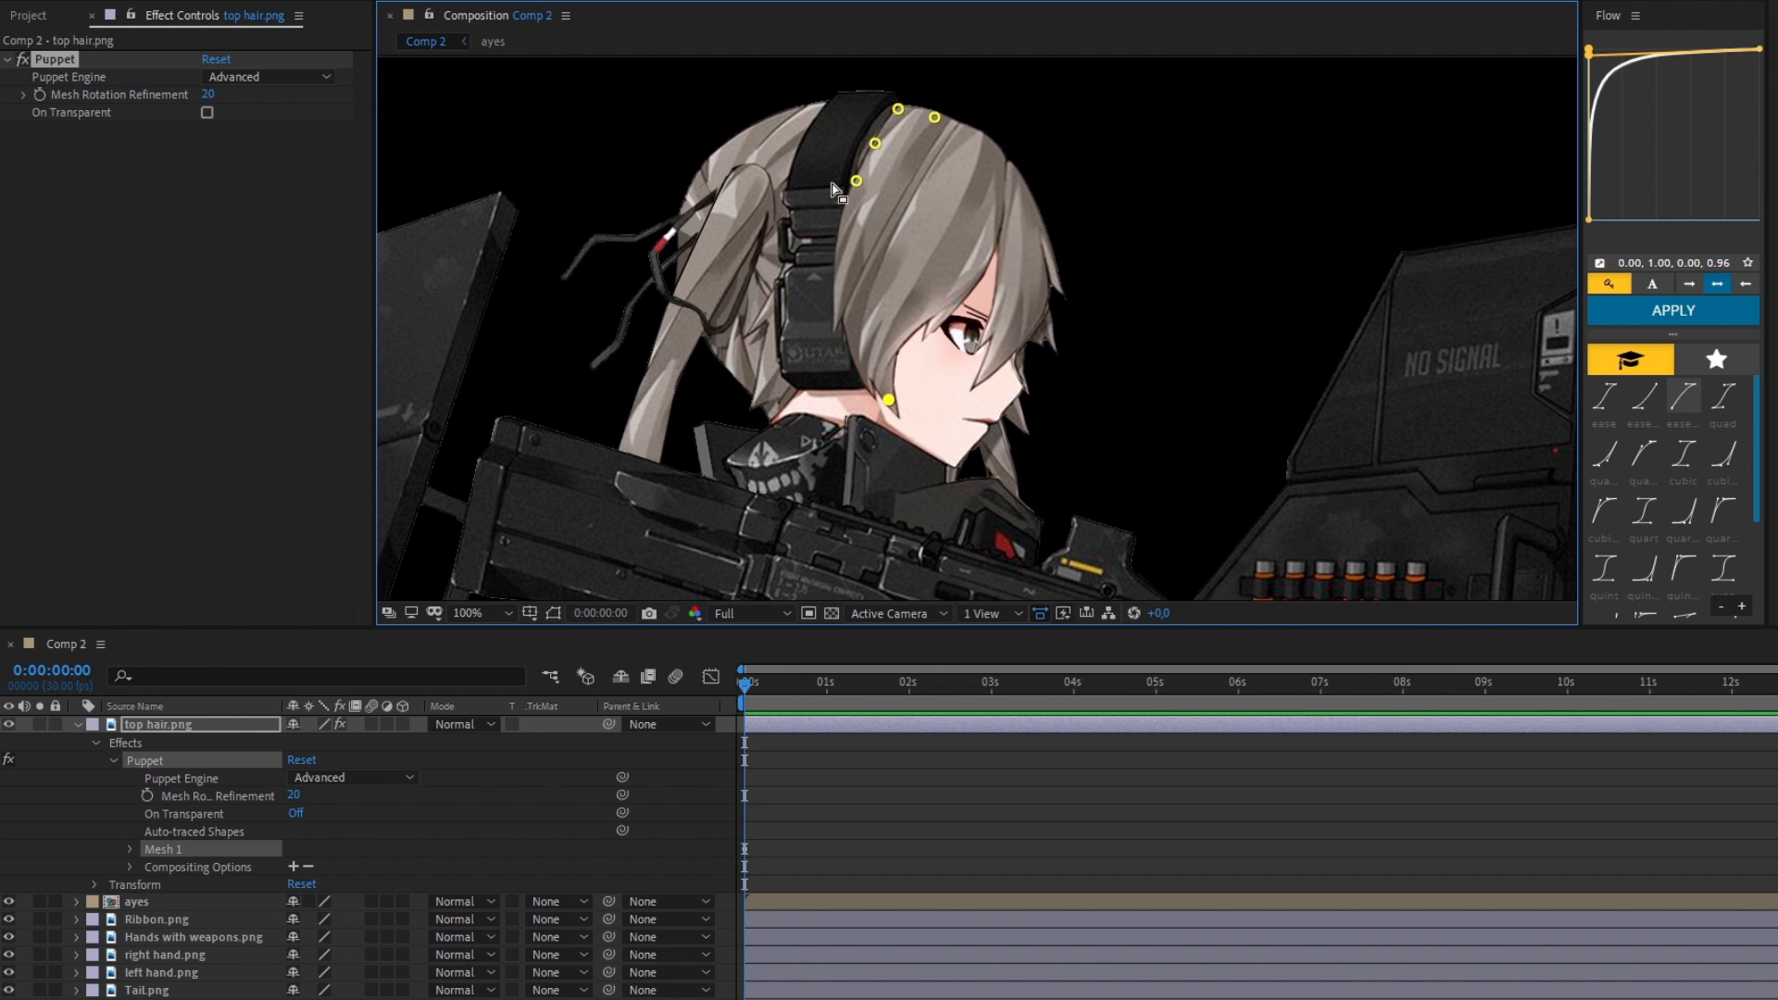
pyautogui.hotkey('ctrl', 'z')
pyautogui.hotkey('ctrl', 'z')
pyautogui.hotkey('ctrl', 'z')
pyautogui.hotkey('ctrl', 'z')
pyautogui.hotkey('ctrl', 'z')
pyautogui.moveTo(886, 396); pyautogui.dragTo(783, 399)
pyautogui.hotkey('ctrl', 'z')
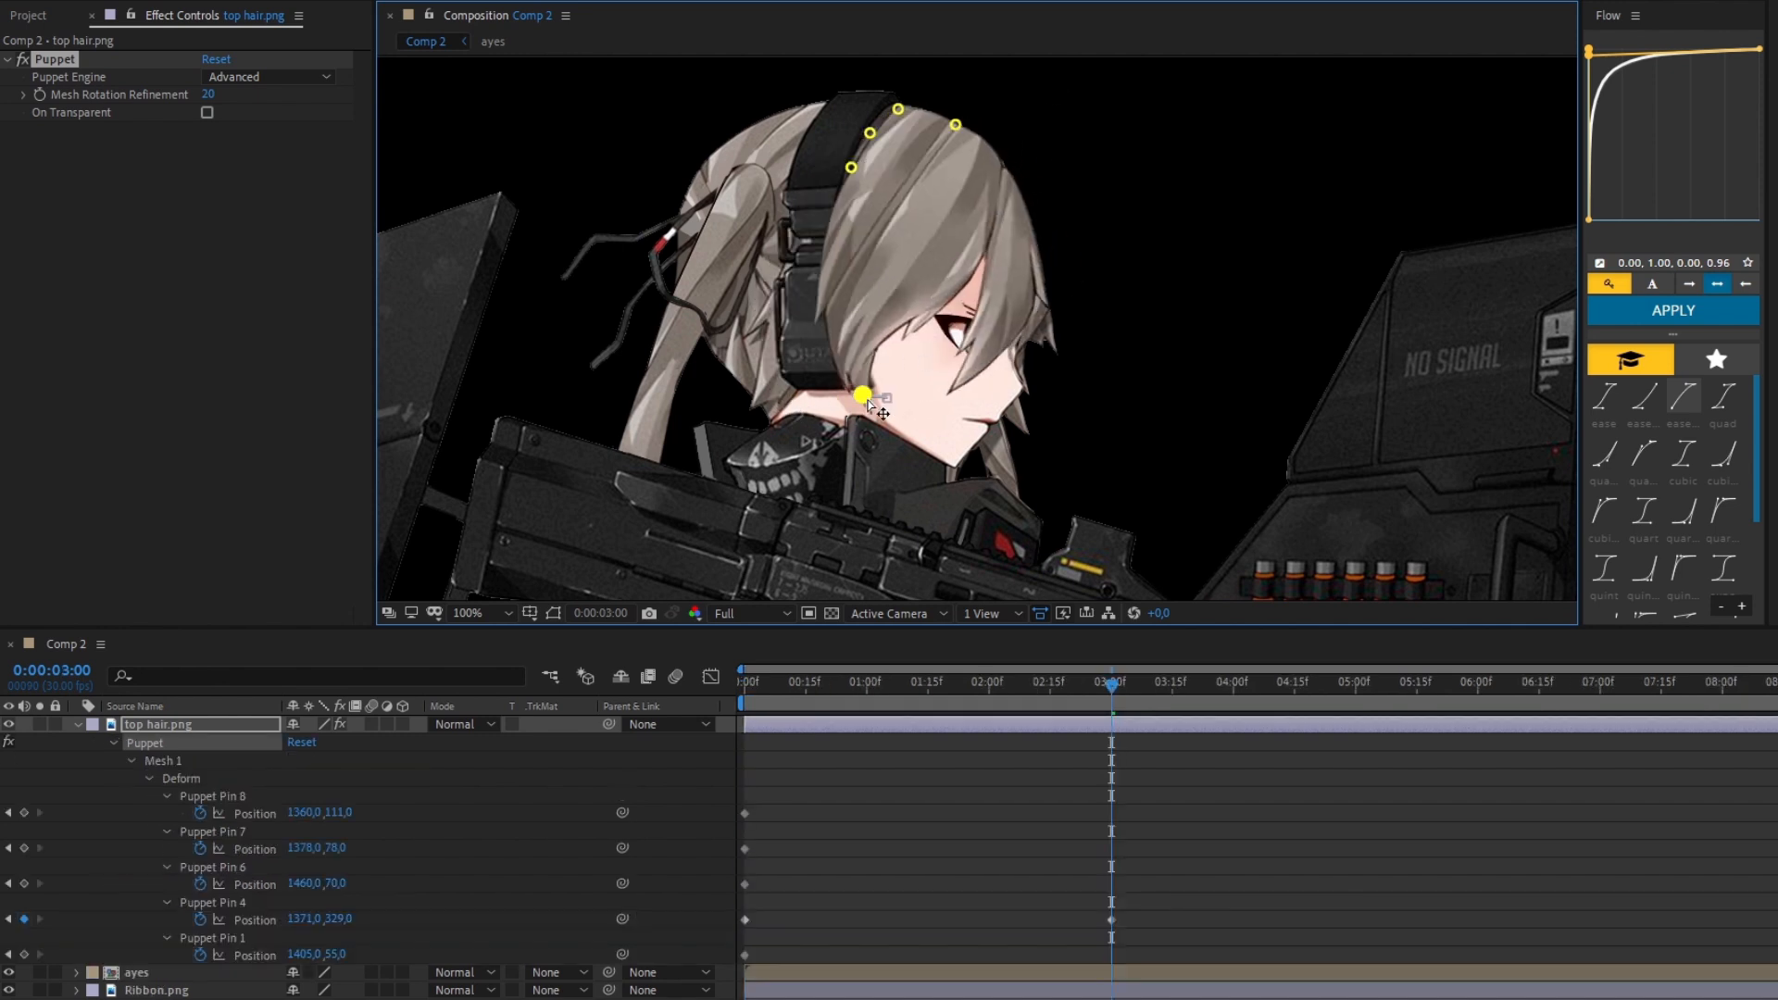
# Step: Keyframe the front lock's lower pin at one-second intervals, alternating its position between 1393,331 and 1365,331, and preview the swing
pyautogui.moveTo(867, 407); pyautogui.dragTo(871, 389)
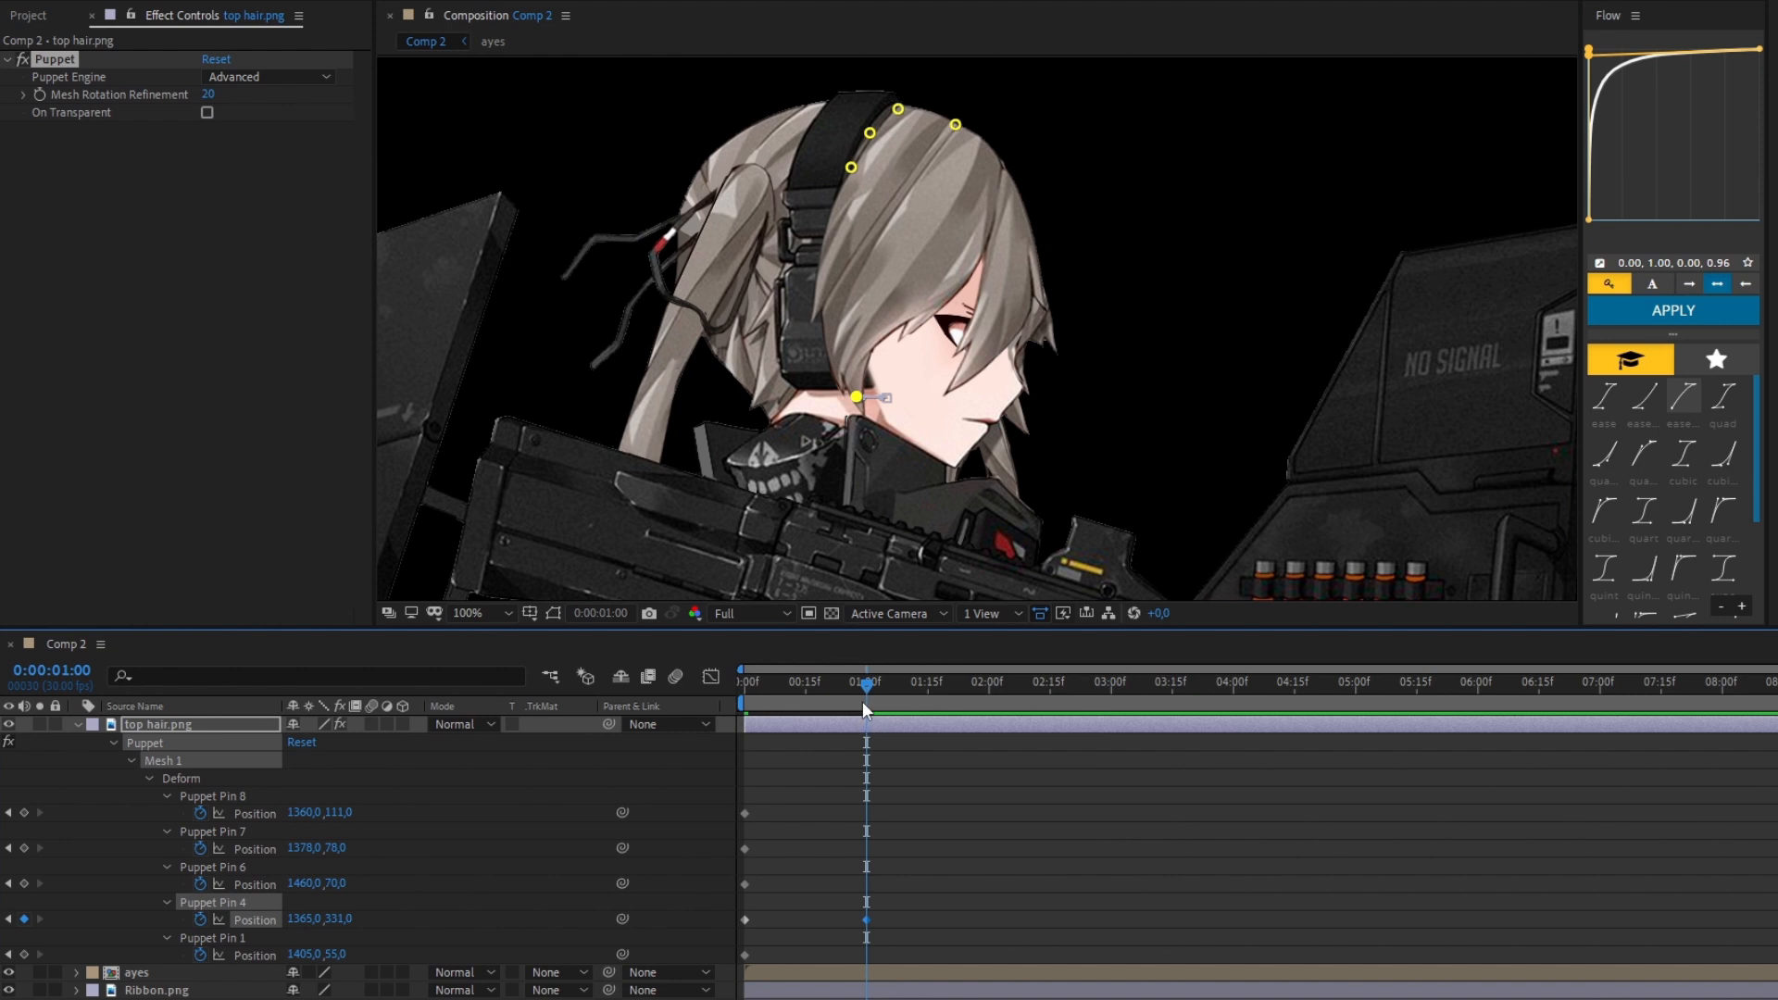
pyautogui.moveTo(948, 683); pyautogui.dragTo(992, 683)
pyautogui.moveTo(889, 398); pyautogui.dragTo(913, 401)
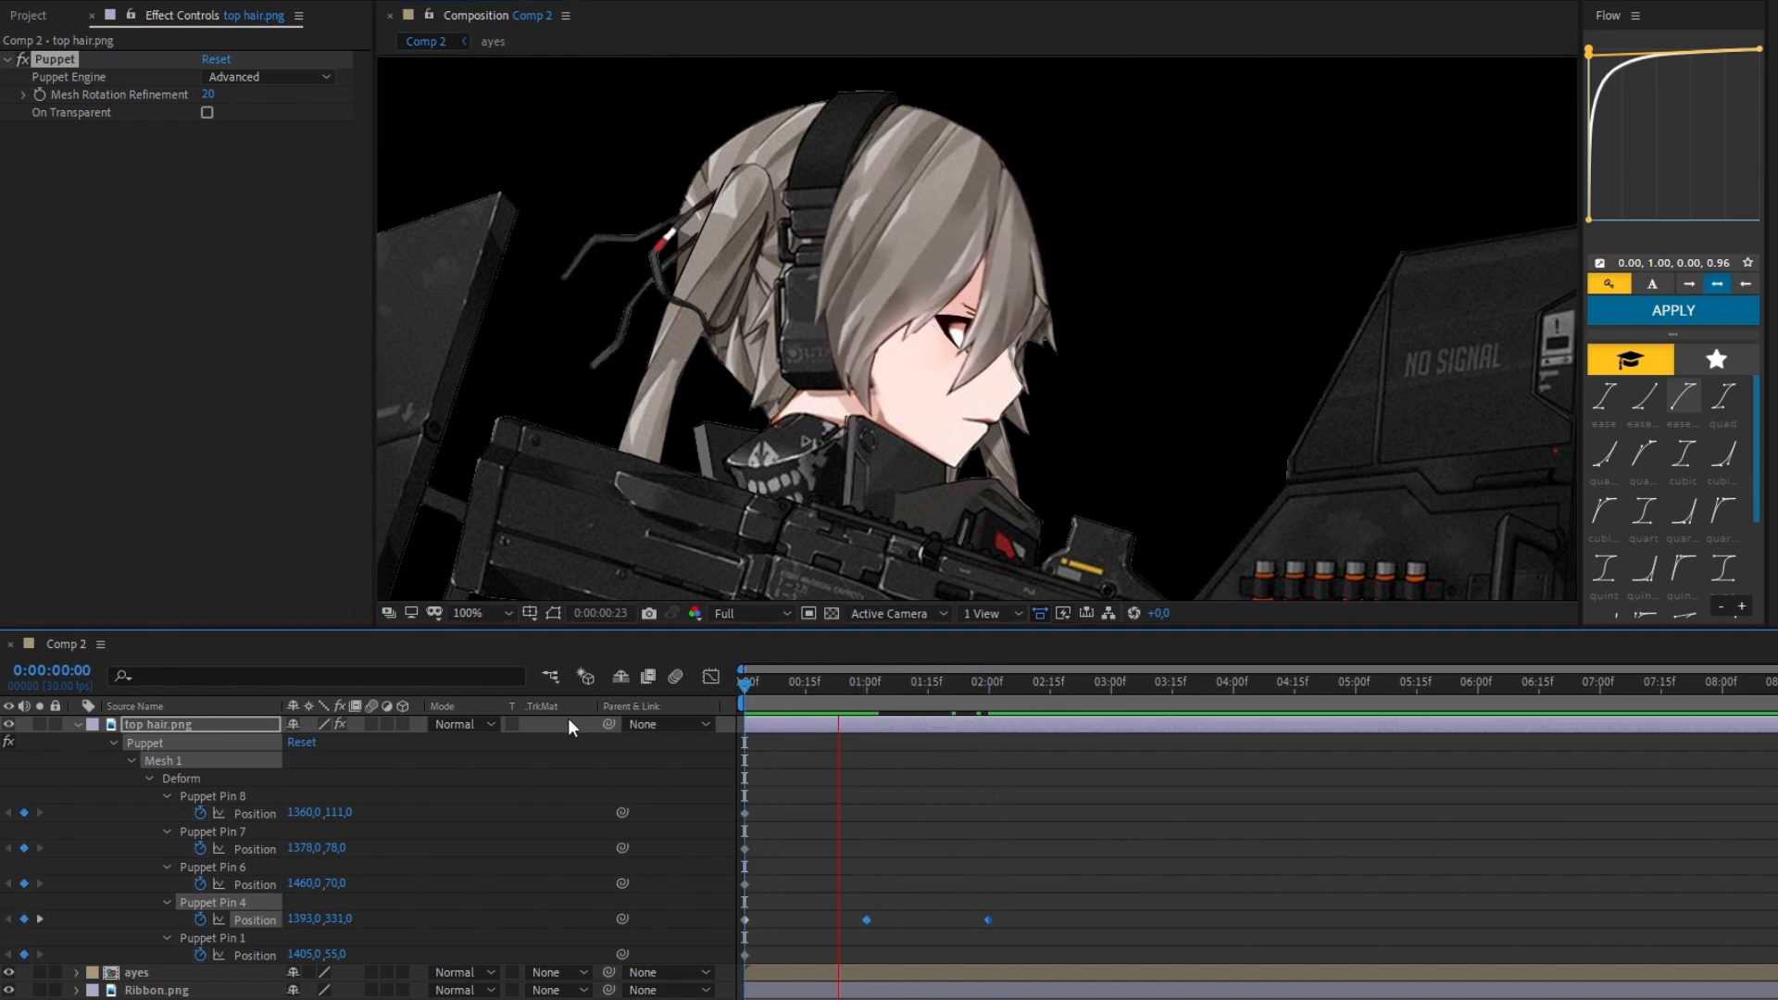
pyautogui.press('space')
pyautogui.press('space')
pyautogui.click(745, 920)
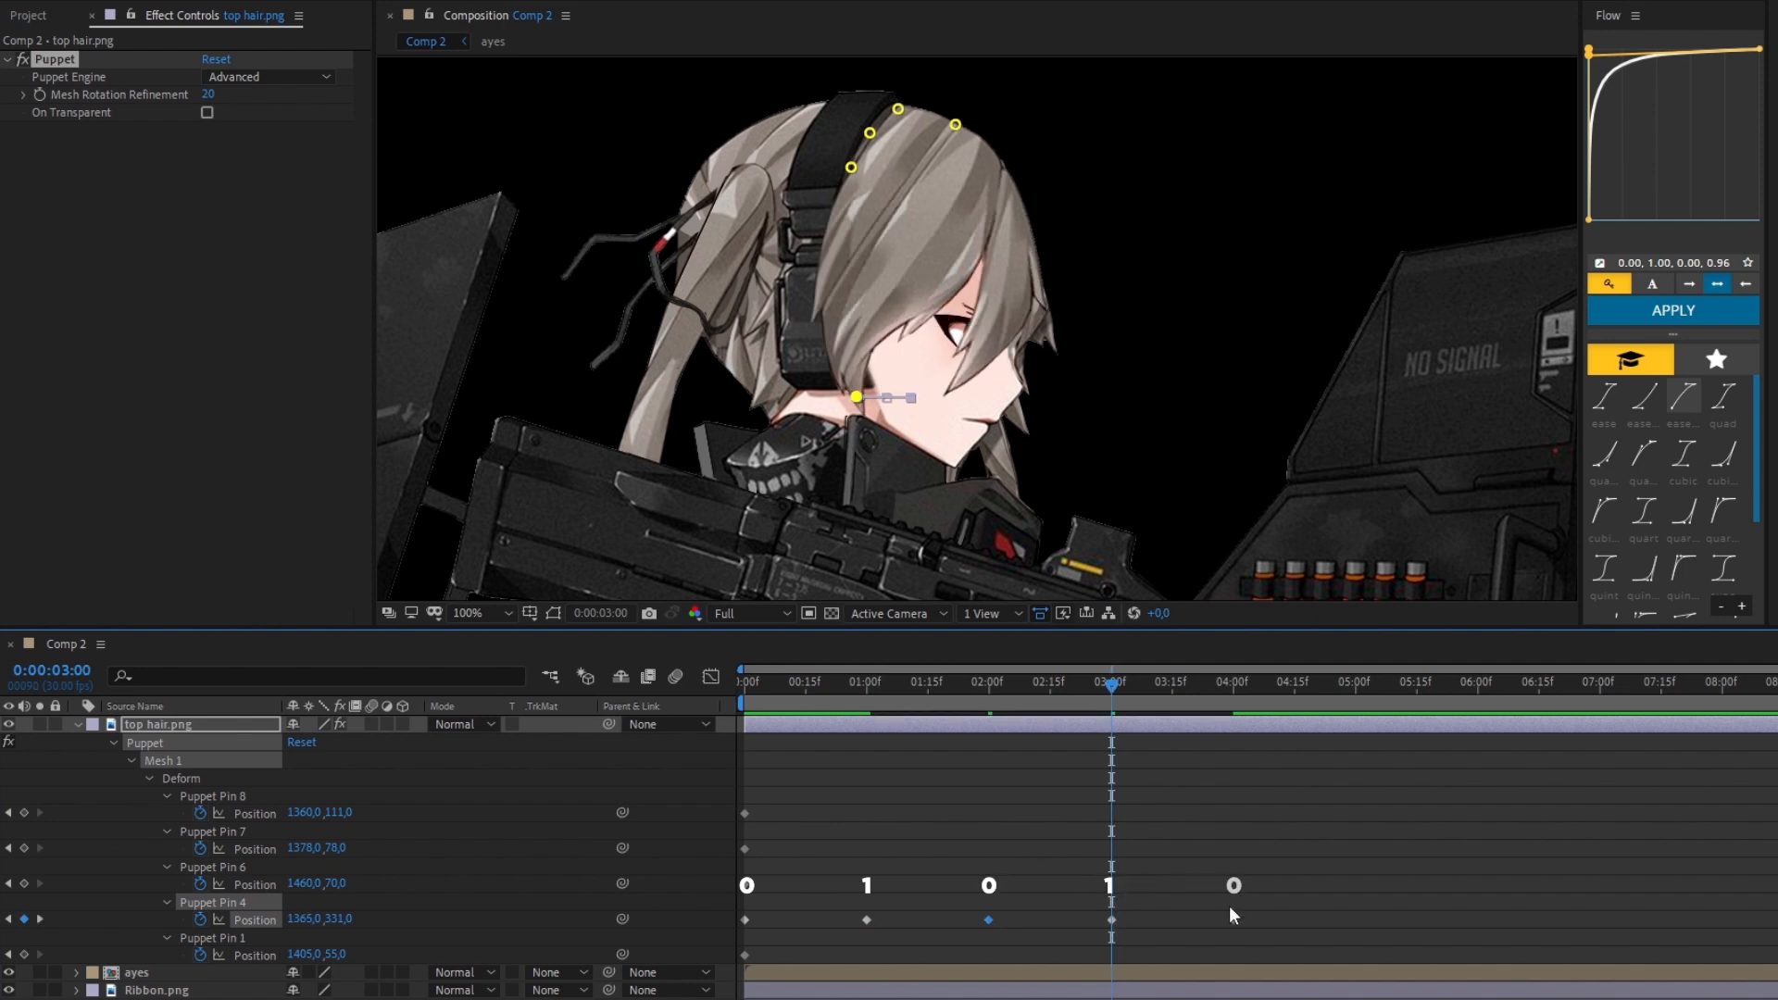
pyautogui.moveTo(1306, 681); pyautogui.dragTo(1355, 680)
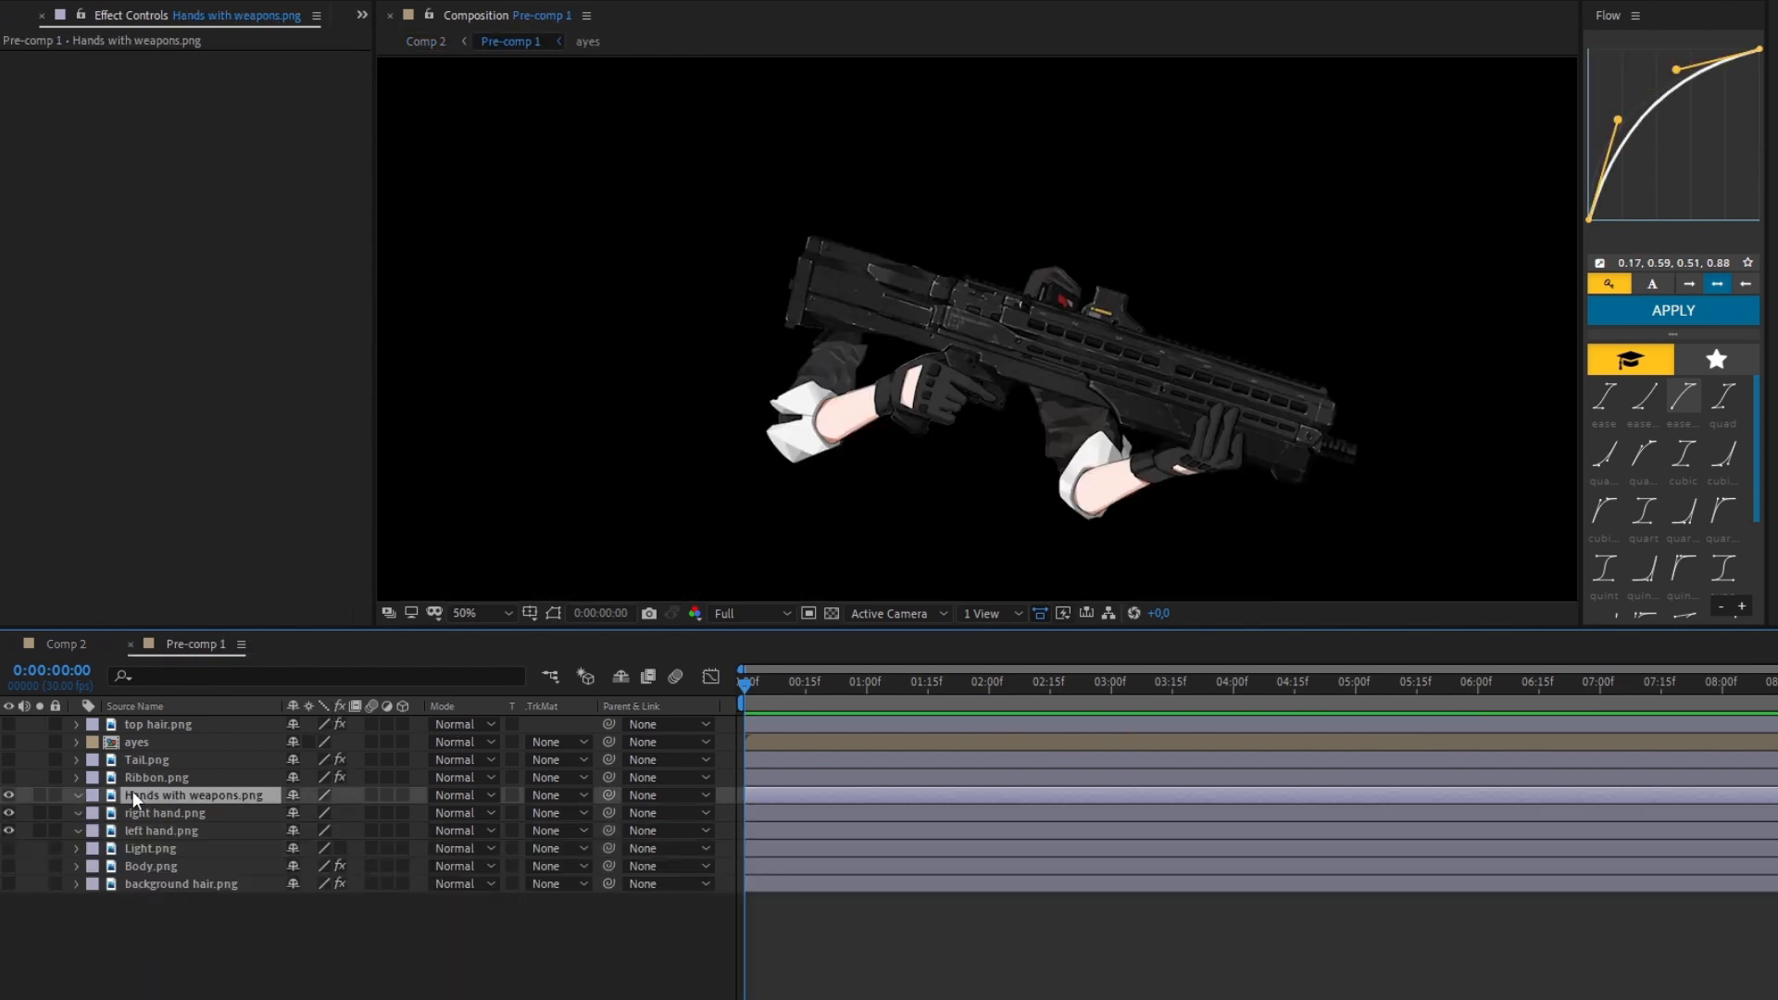
# Step: Hide the Hands with weapons layer and switch the right hand and left hand layers off and on to compare their sleeves
pyautogui.click(135, 815)
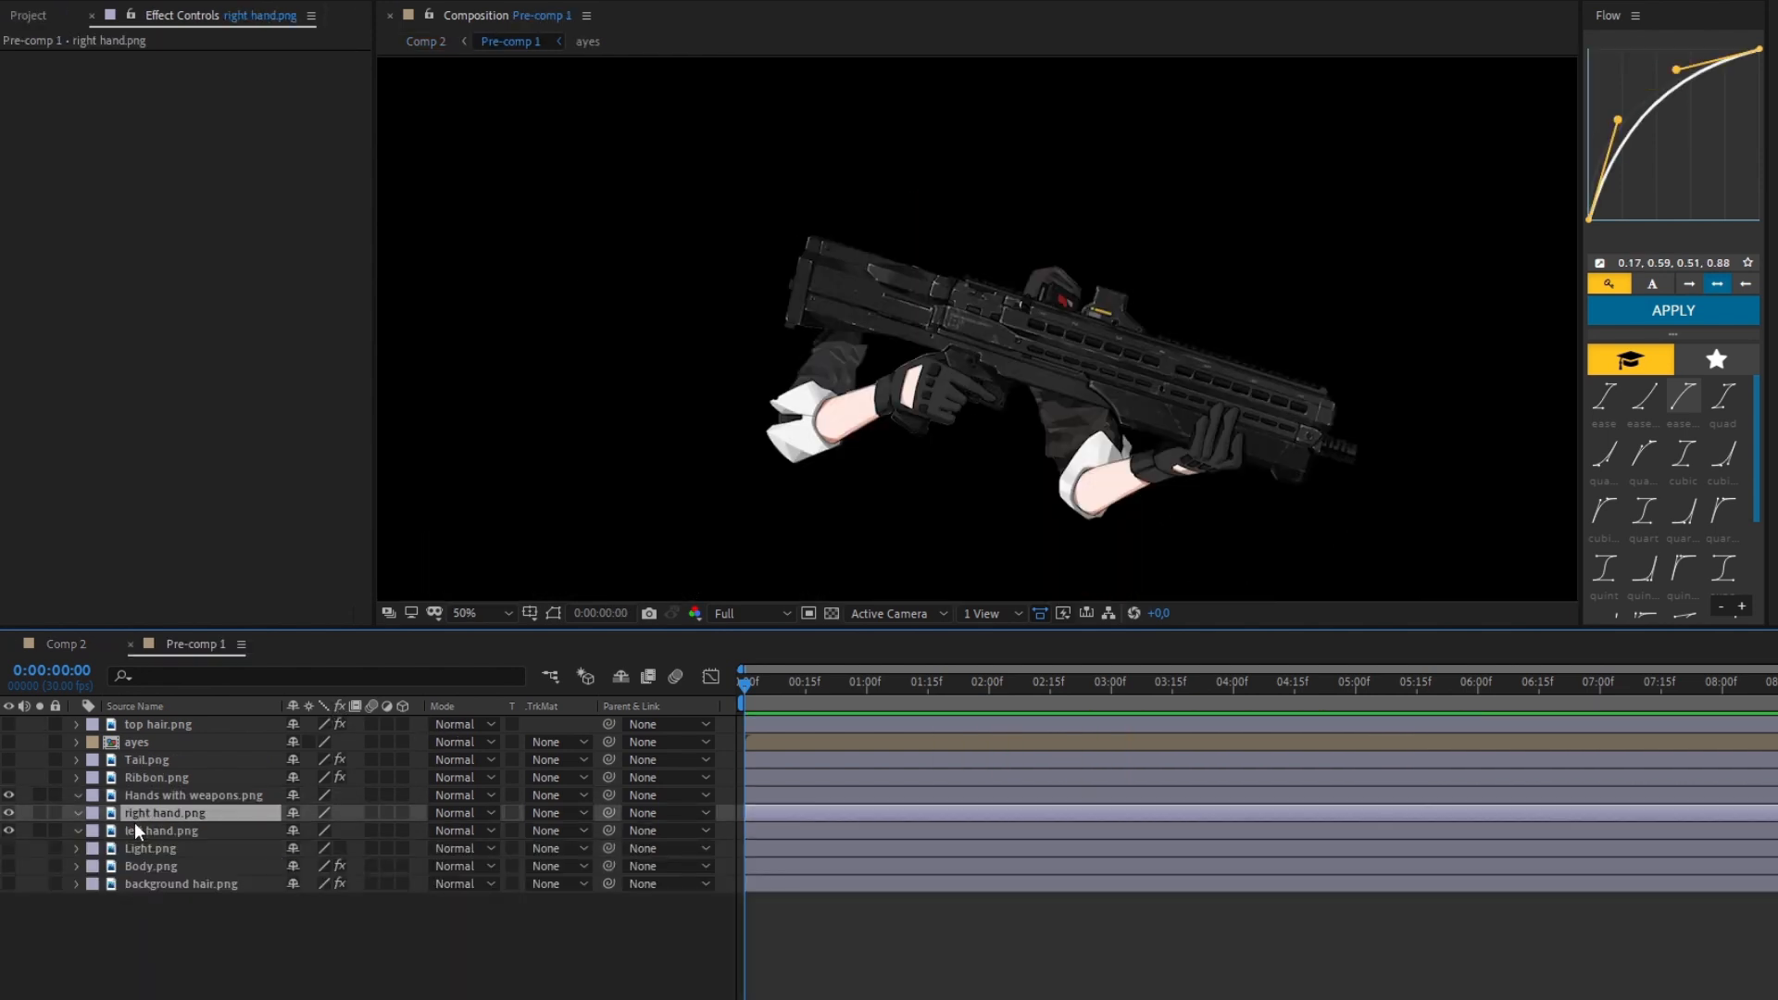
pyautogui.hotkey('ctrl', 'Down')
pyautogui.click(5, 815)
pyautogui.click(6, 814)
pyautogui.click(5, 815)
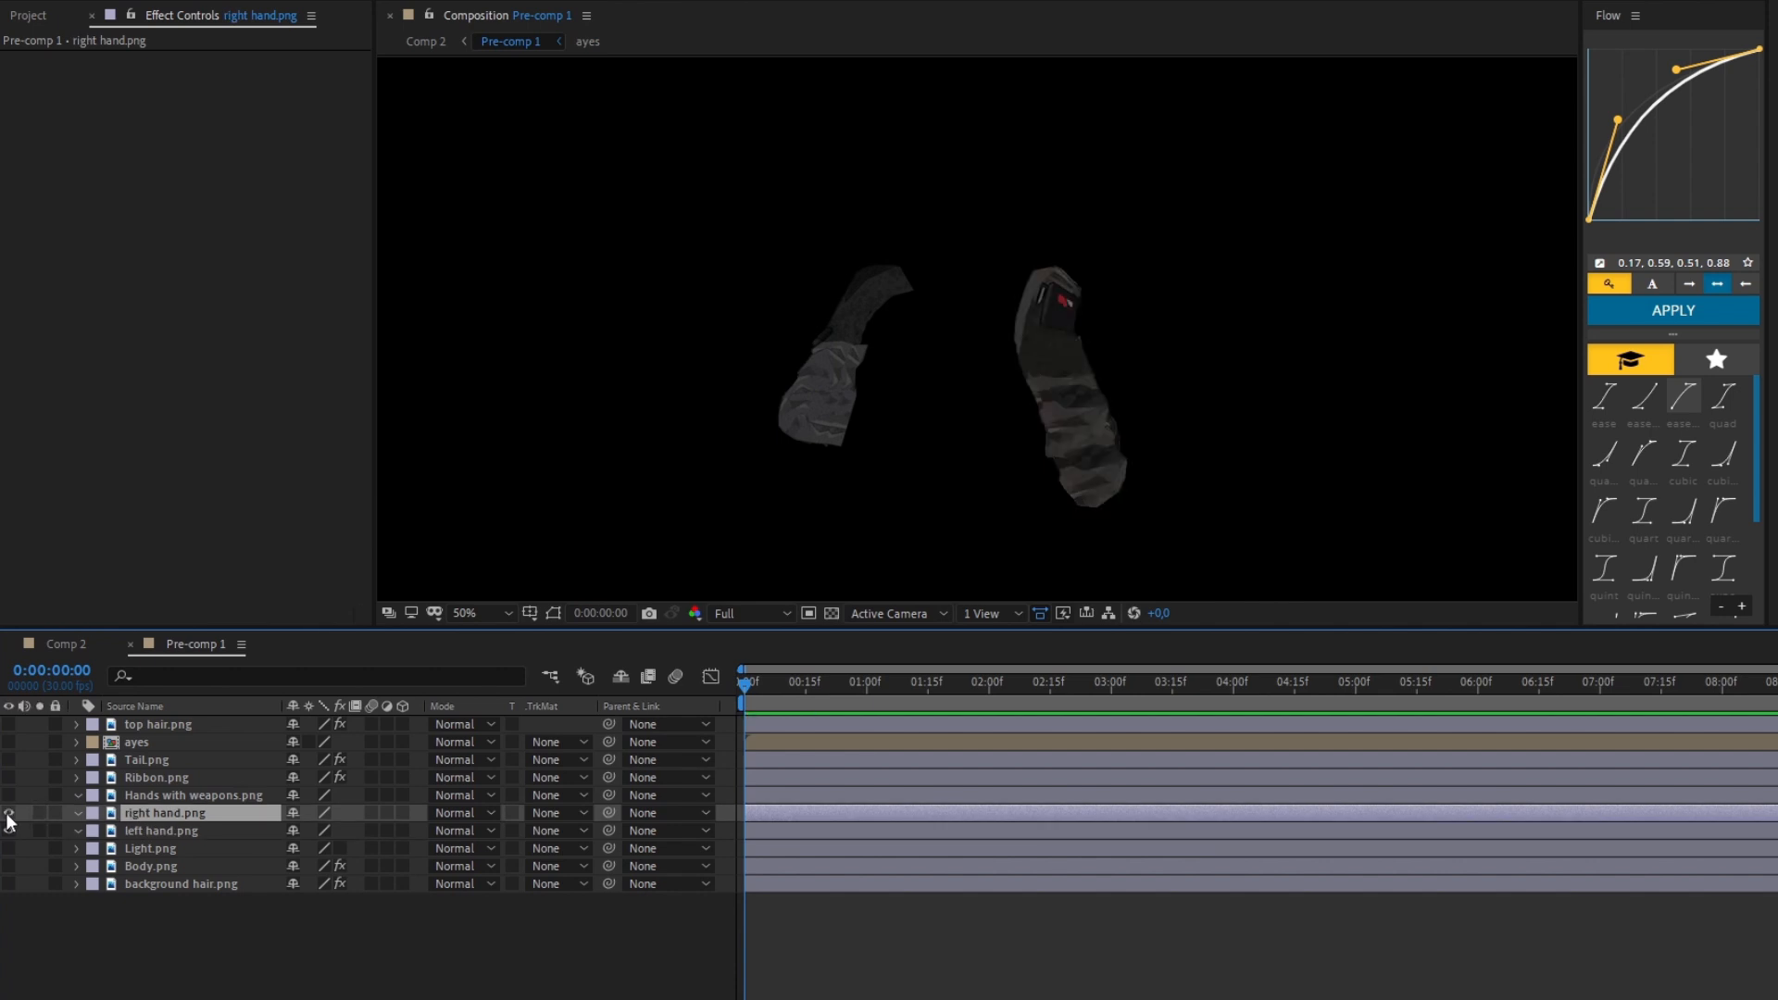
pyautogui.click(9, 829)
pyautogui.click(9, 830)
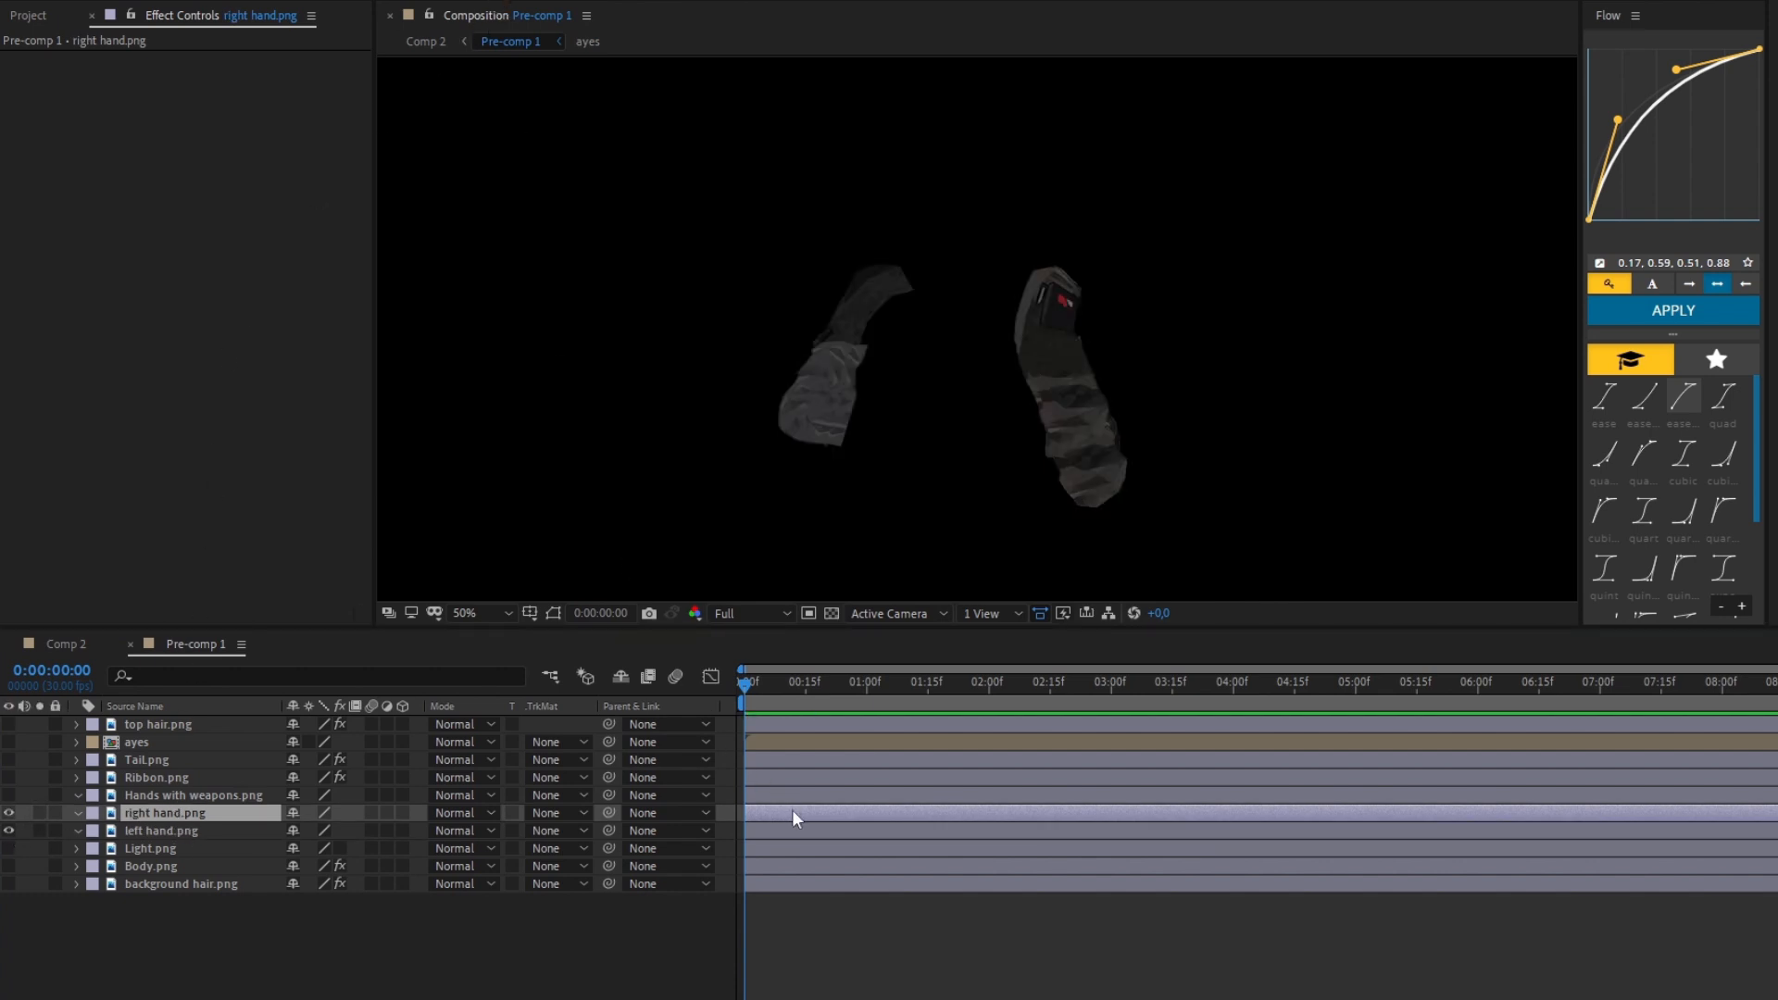
# Step: Place three Puppet pins on right hand.png, two at the shoulder and one at the elbow
pyautogui.click(135, 831)
pyautogui.click(142, 811)
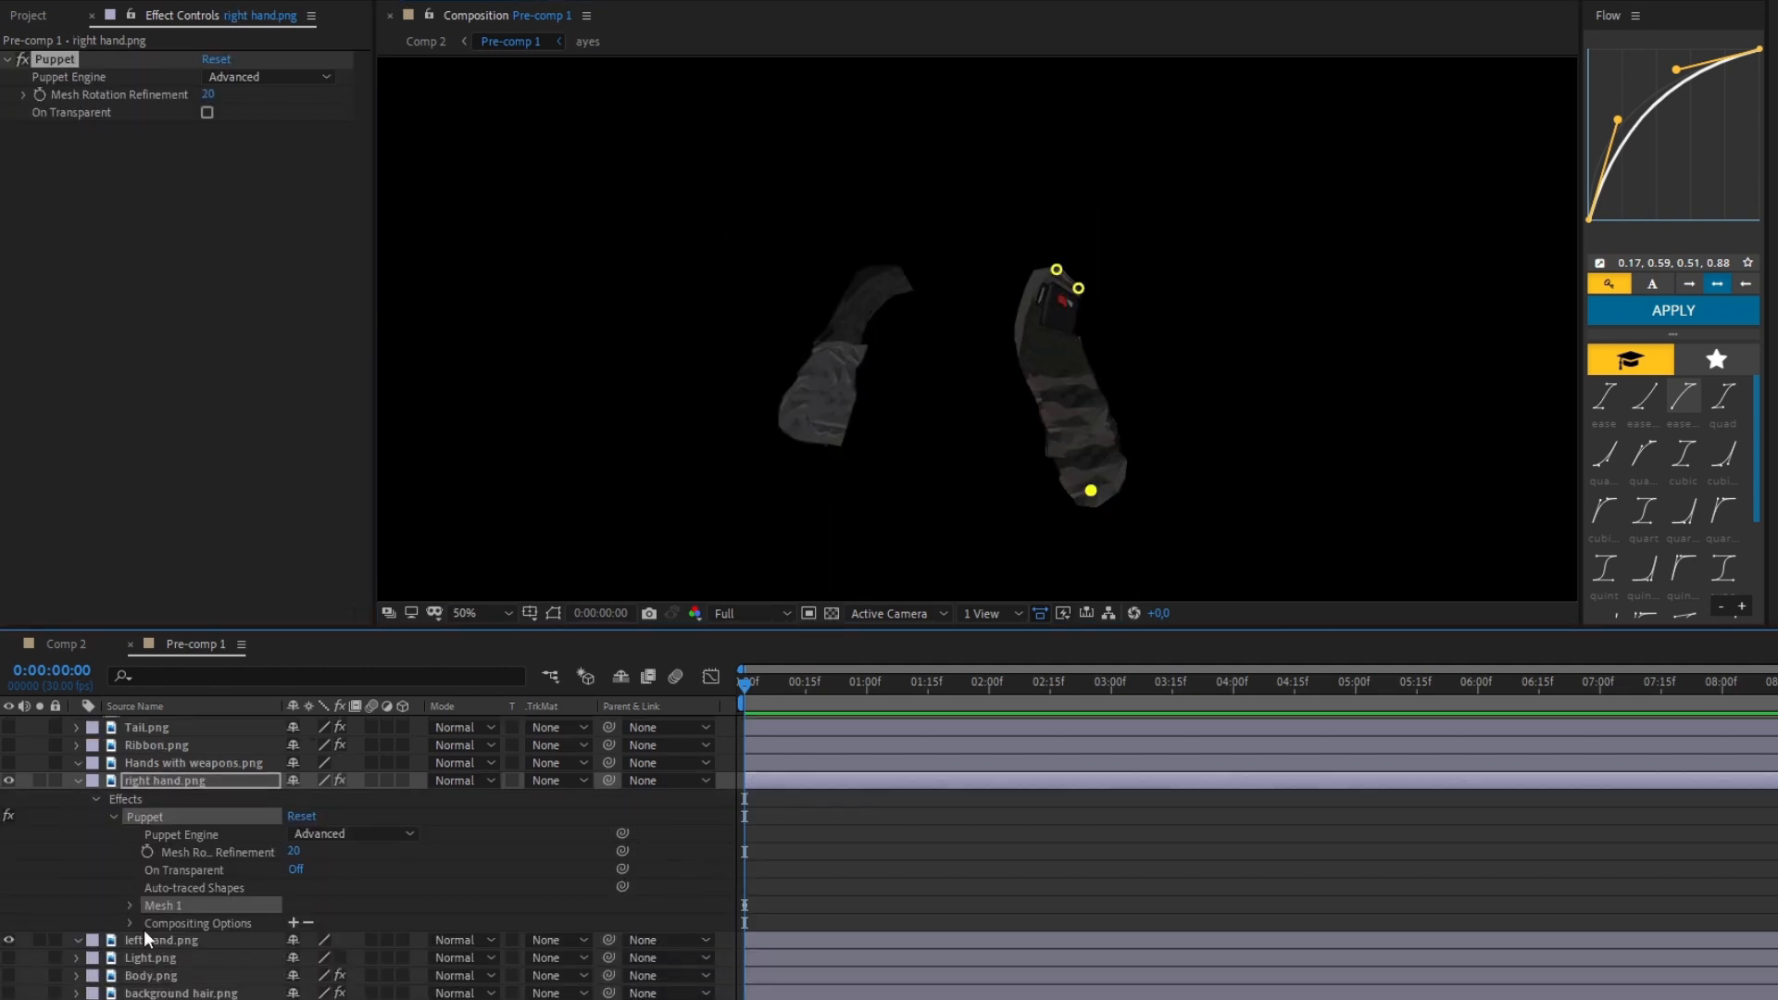
pyautogui.click(185, 889)
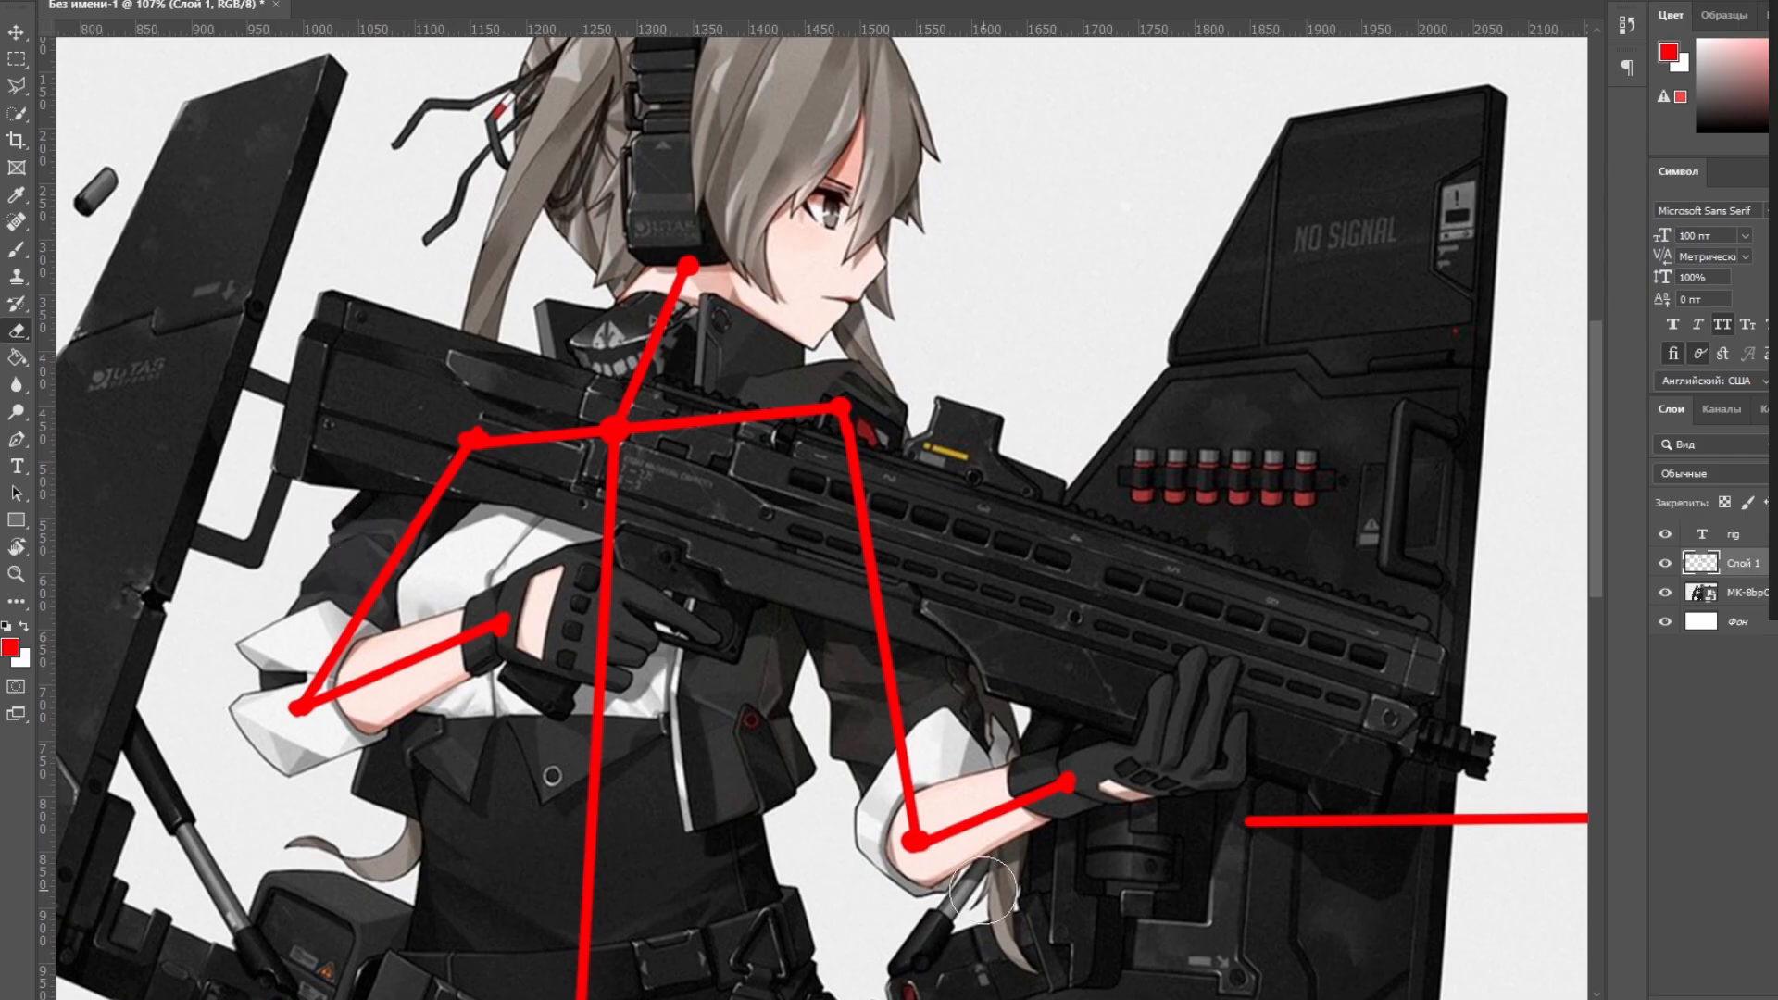
# Step: Switch to Photoshop and extend the red skeleton drawing over both gloved hands of the character
pyautogui.moveTo(1093, 711); pyautogui.dragTo(546, 627)
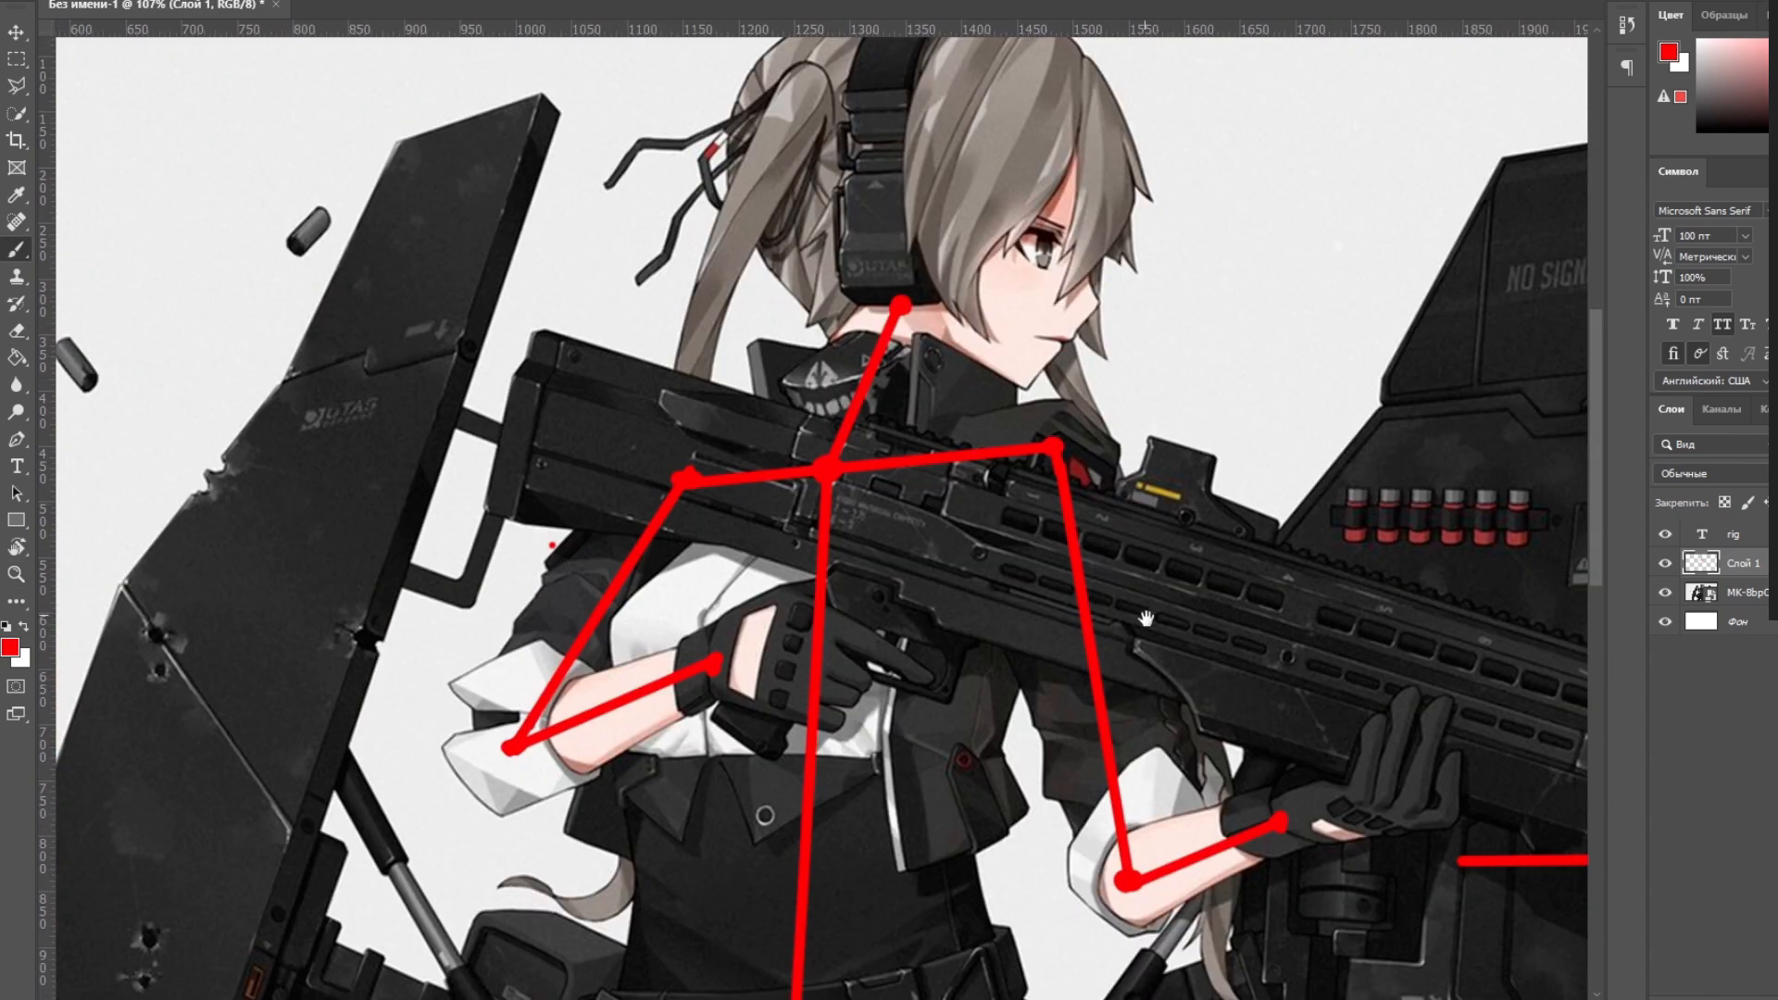
pyautogui.moveTo(1146, 619)
pyautogui.mouseDown()
pyautogui.moveTo(1031, 299)
pyautogui.moveTo(1131, 180)
pyautogui.mouseUp()
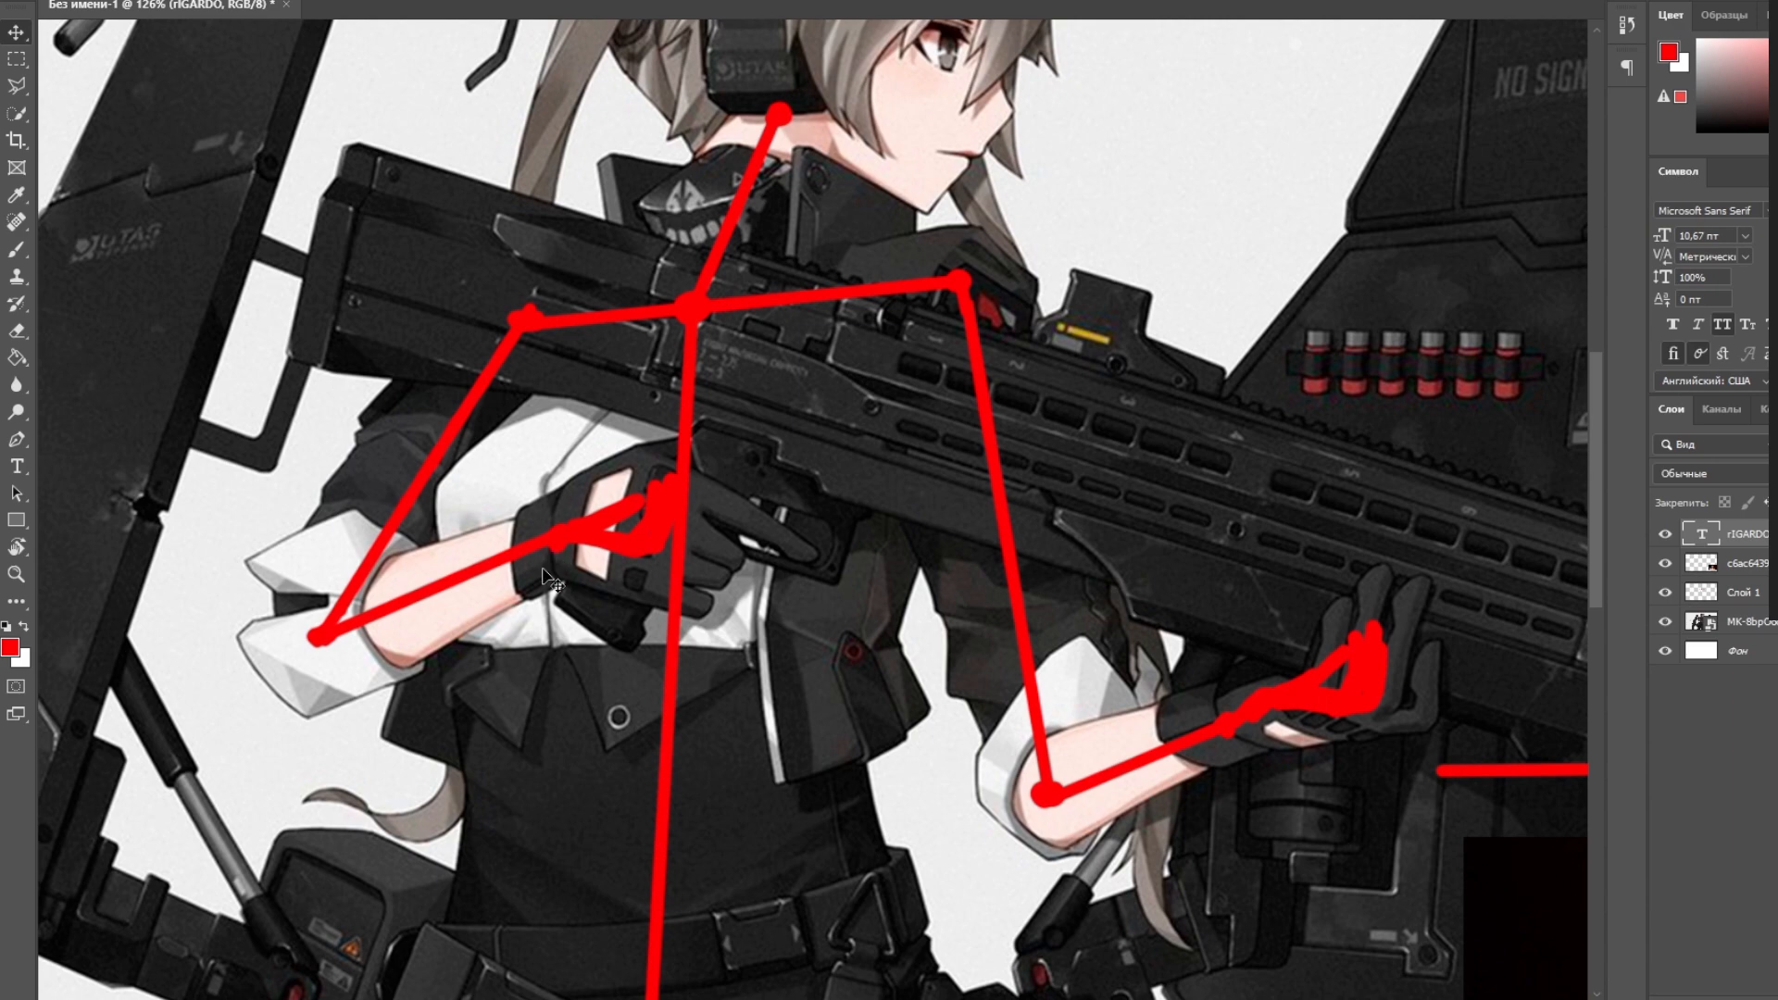
pyautogui.moveTo(546, 556); pyautogui.dragTo(496, 523)
pyautogui.press('z')
pyautogui.moveTo(476, 382); pyautogui.dragTo(425, 313)
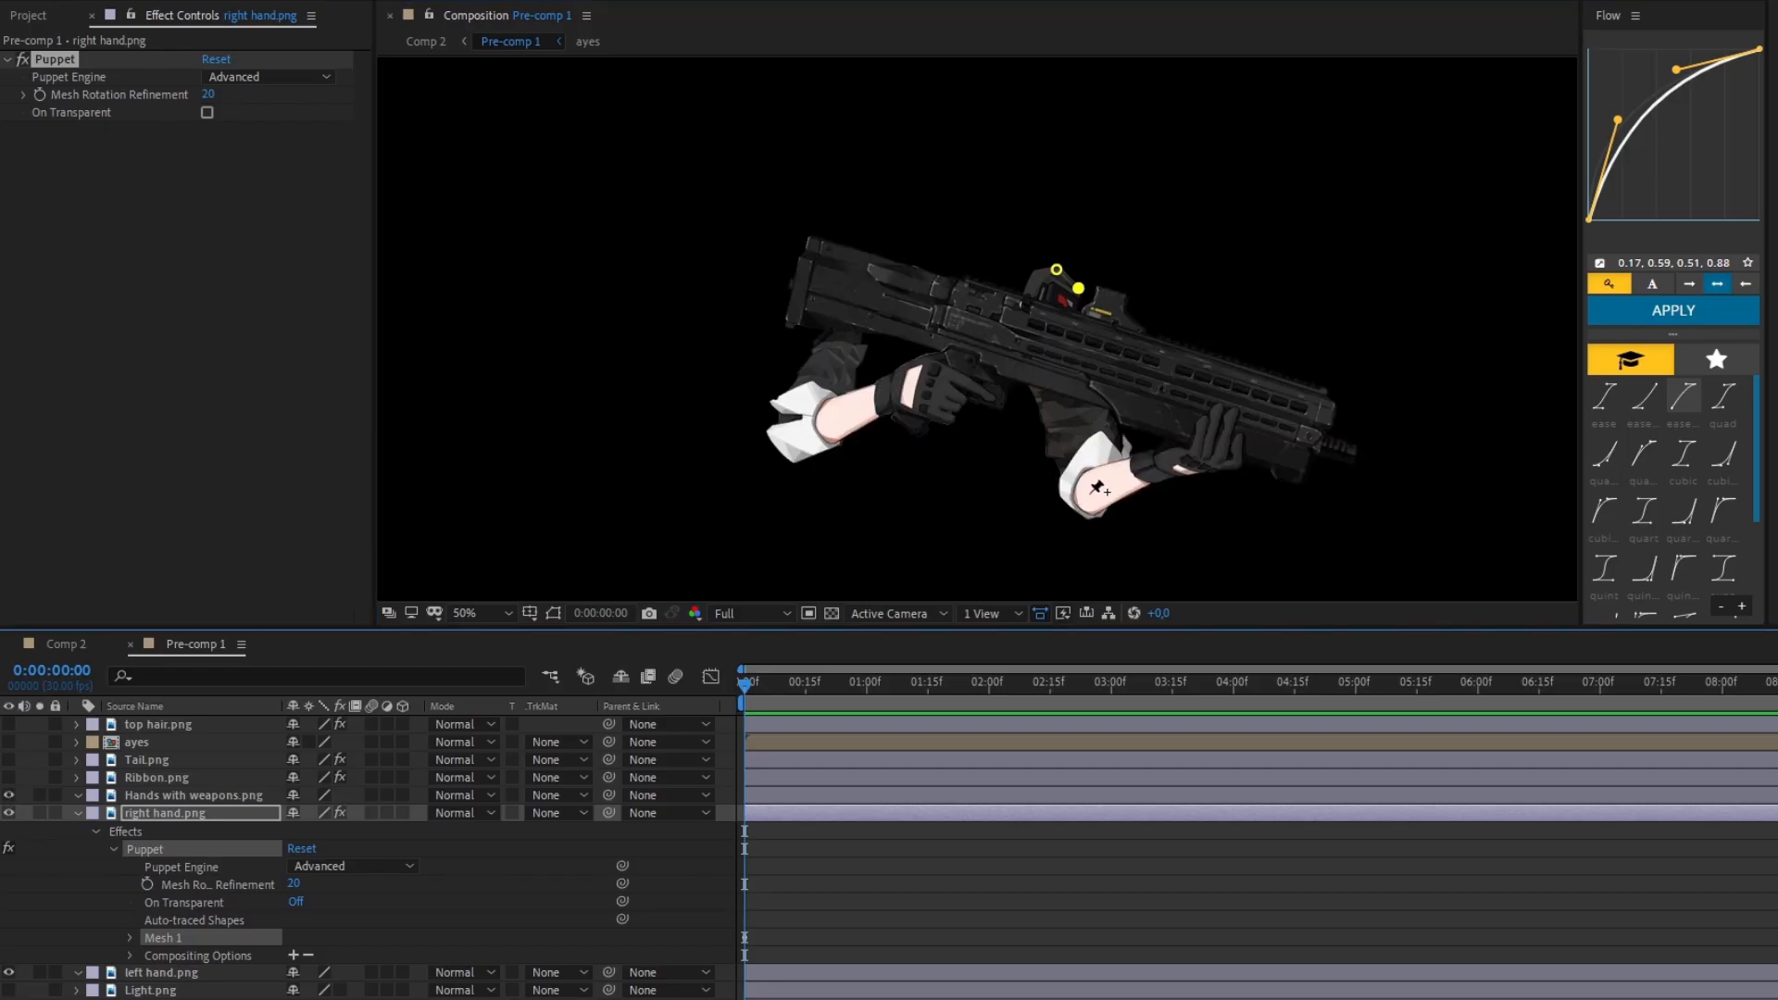
# Step: Place the elbow pin of right hand.png over the forearm's elbow and inspect its position property
pyautogui.click(1092, 491)
pyautogui.click(1078, 288)
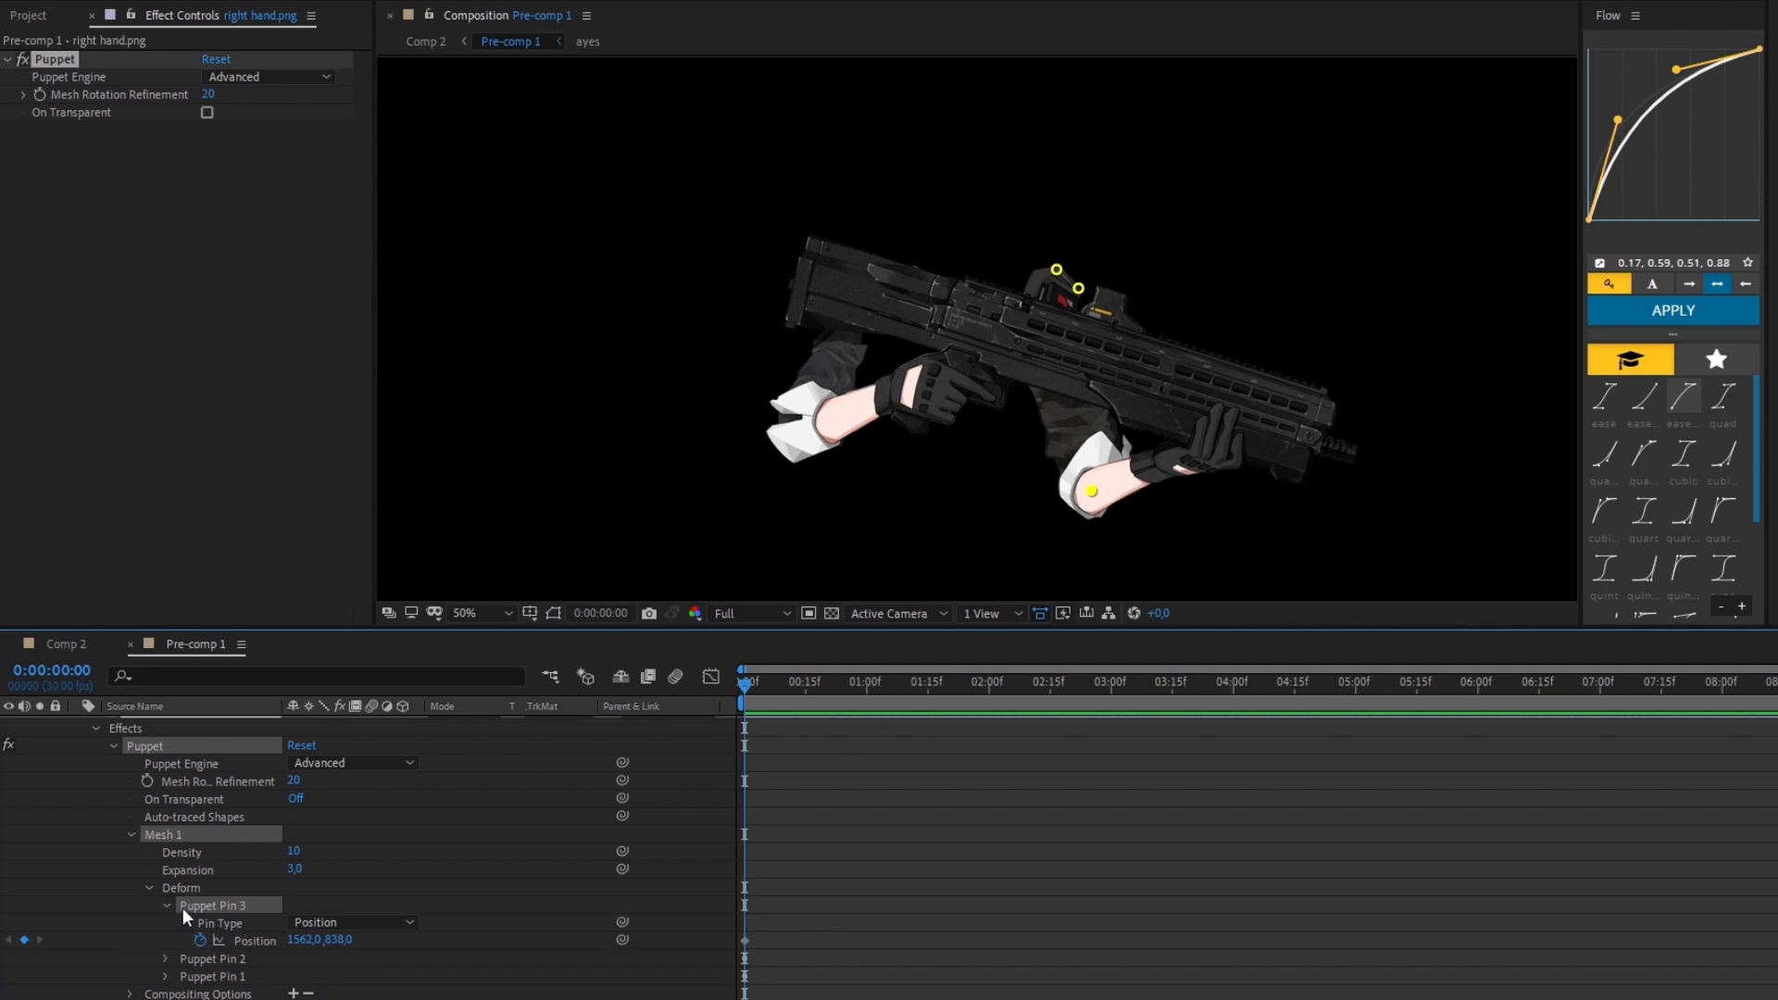
pyautogui.click(170, 907)
# Step: Link the elbow pin positions of right hand.png and left hand.png to the matching pins of Hands with weapons.png
pyautogui.click(166, 907)
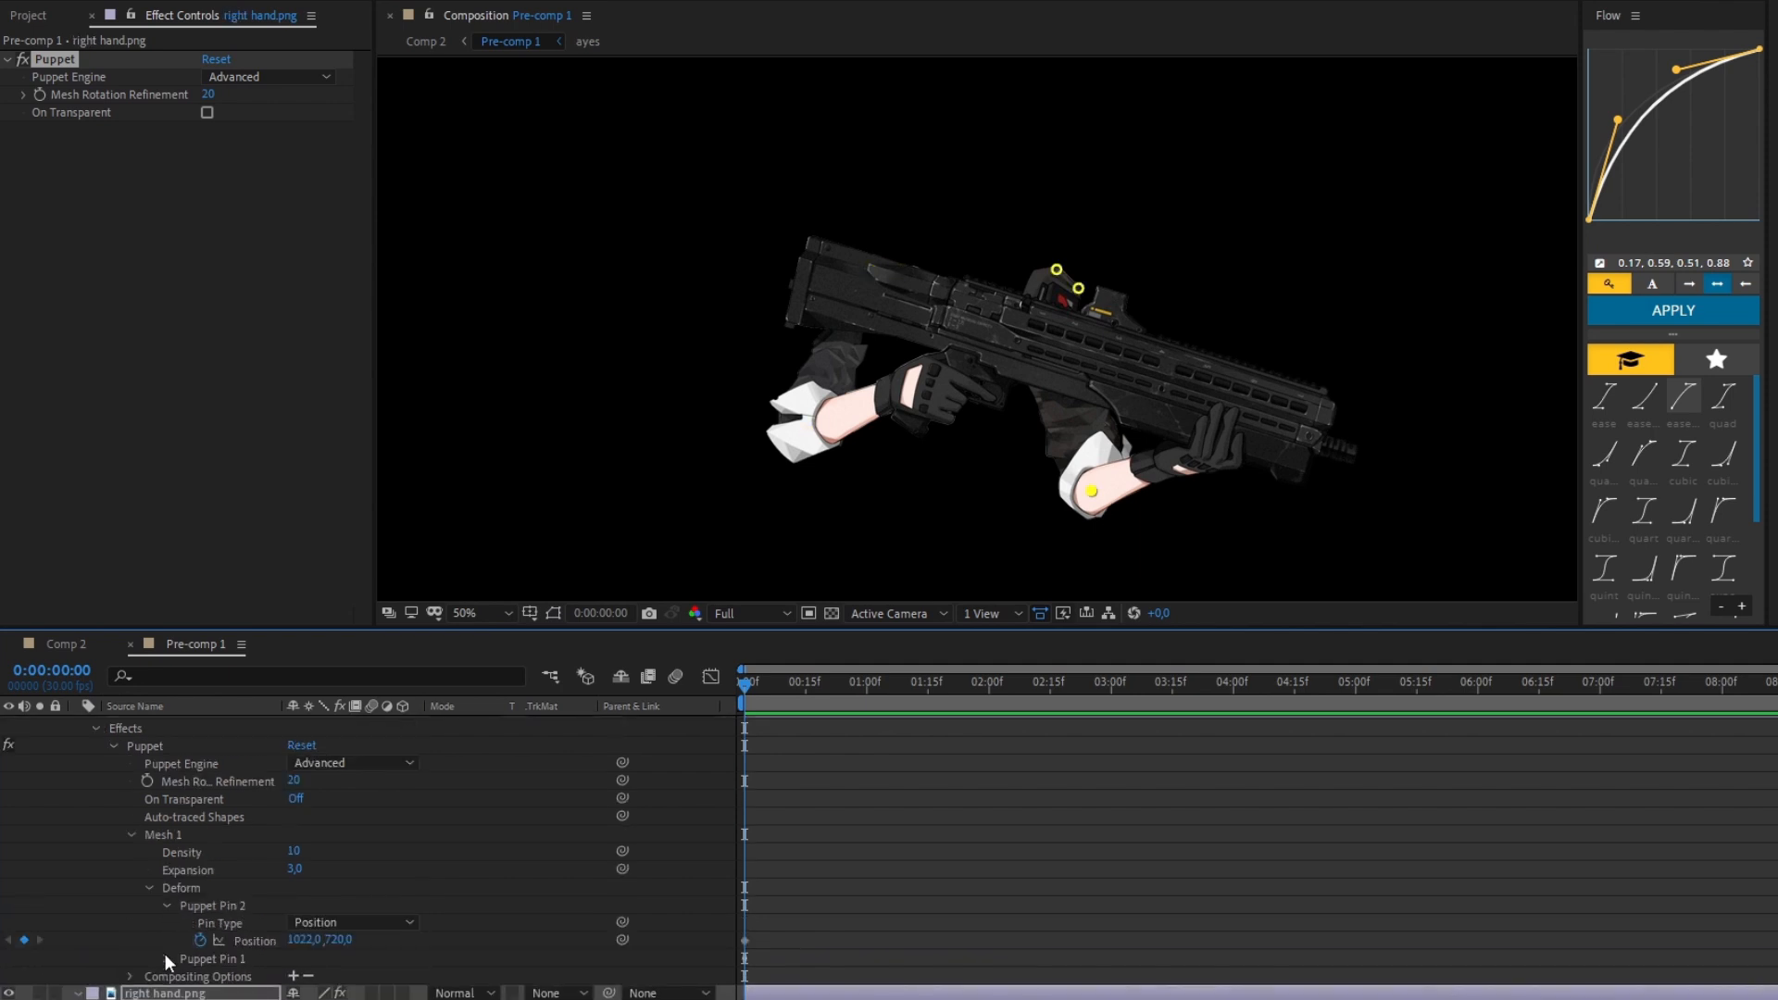
pyautogui.click(167, 958)
pyautogui.scroll(-1, 176, 926)
pyautogui.click(220, 921)
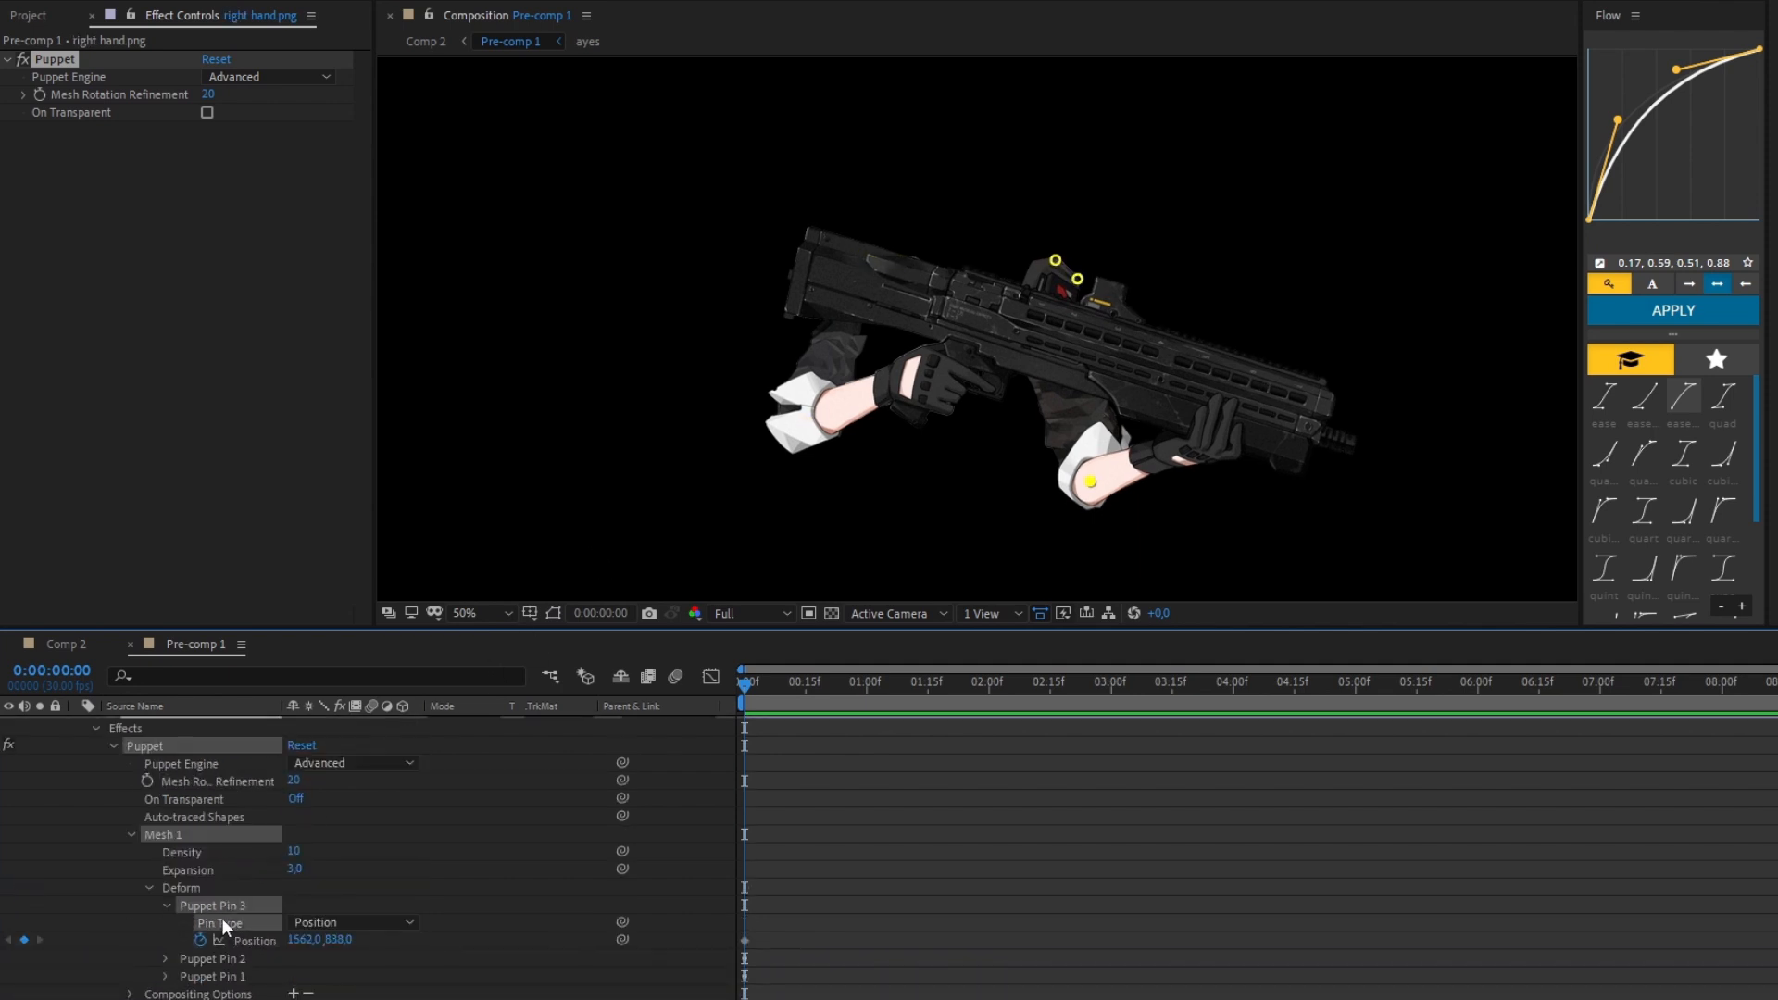
pyautogui.moveTo(626, 939); pyautogui.dragTo(264, 917)
pyautogui.moveTo(623, 912); pyautogui.dragTo(248, 861)
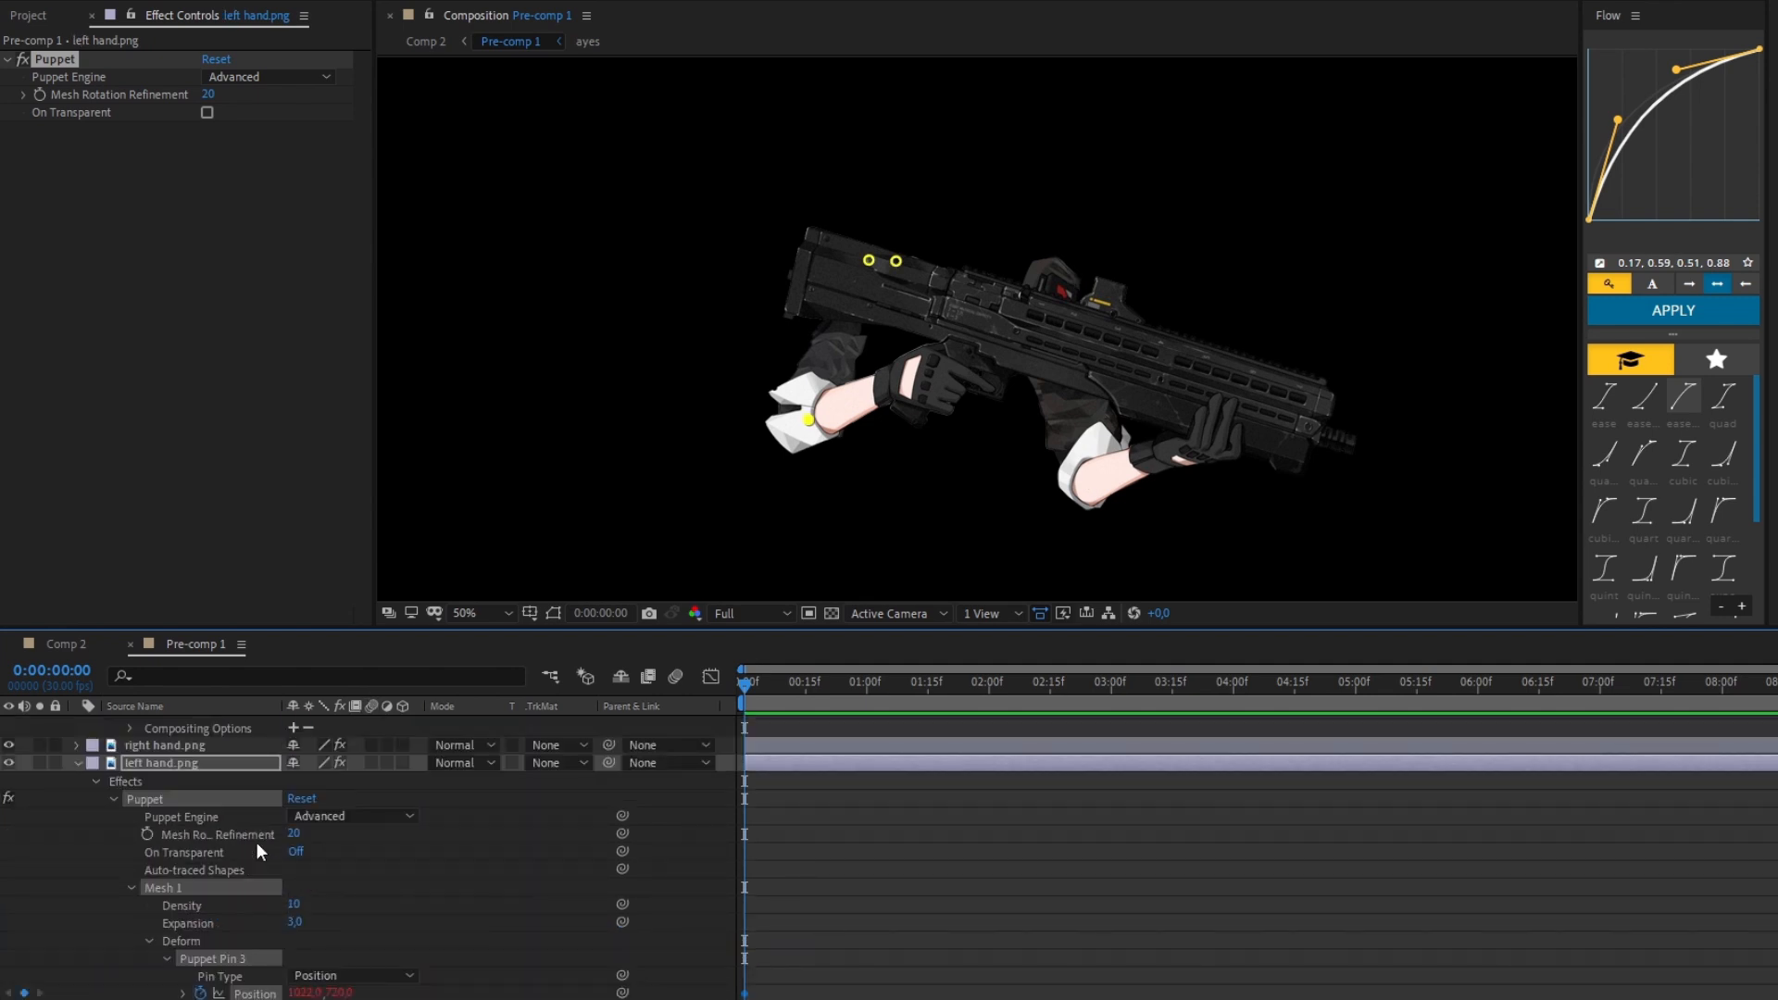
# Step: Collapse the hand layers' properties and make all hidden character layers visible again
pyautogui.click(78, 764)
pyautogui.scroll(4, 74, 792)
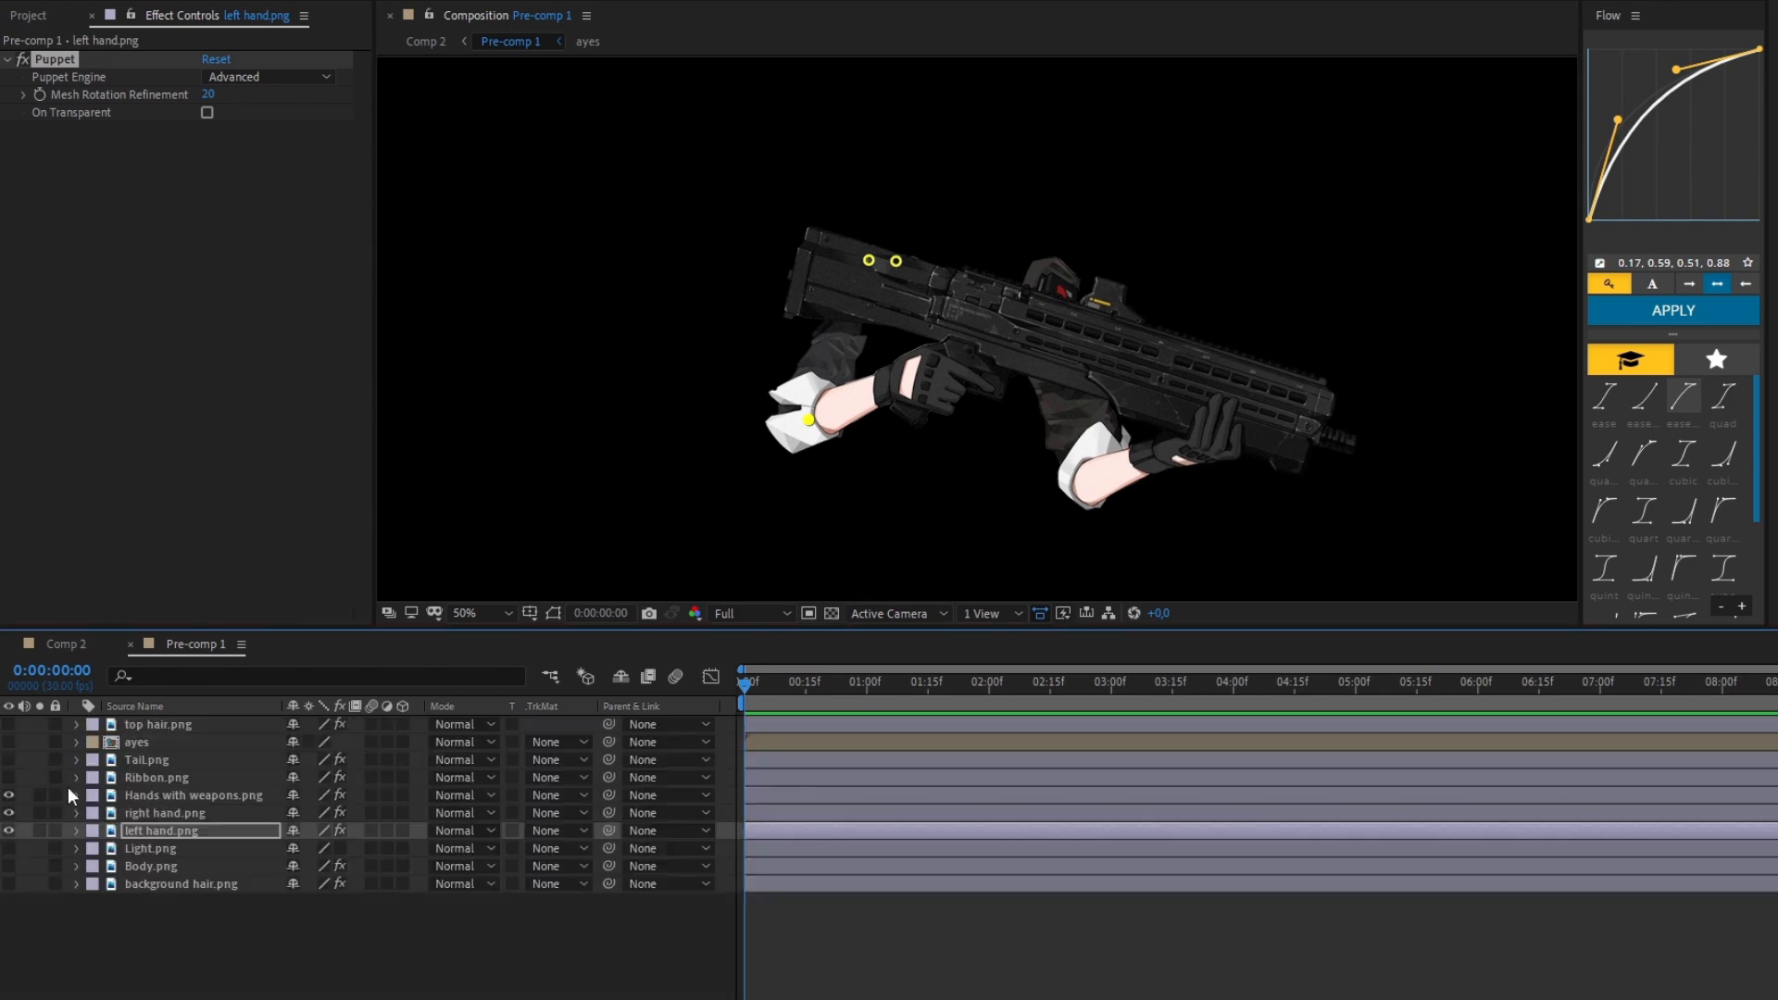
pyautogui.click(76, 797)
pyautogui.keyDown('shift'); pyautogui.click(138, 729); pyautogui.keyUp('shift')
pyautogui.keyDown('shift'); pyautogui.click(130, 886); pyautogui.keyUp('shift')
pyautogui.click(9, 886)
# Step: Reveal the keyframed properties of Hands with weapons.png and select the position keyframes of both puppet pins
pyautogui.click(185, 798)
pyautogui.press('u')
pyautogui.moveTo(747, 861); pyautogui.dragTo(732, 909)
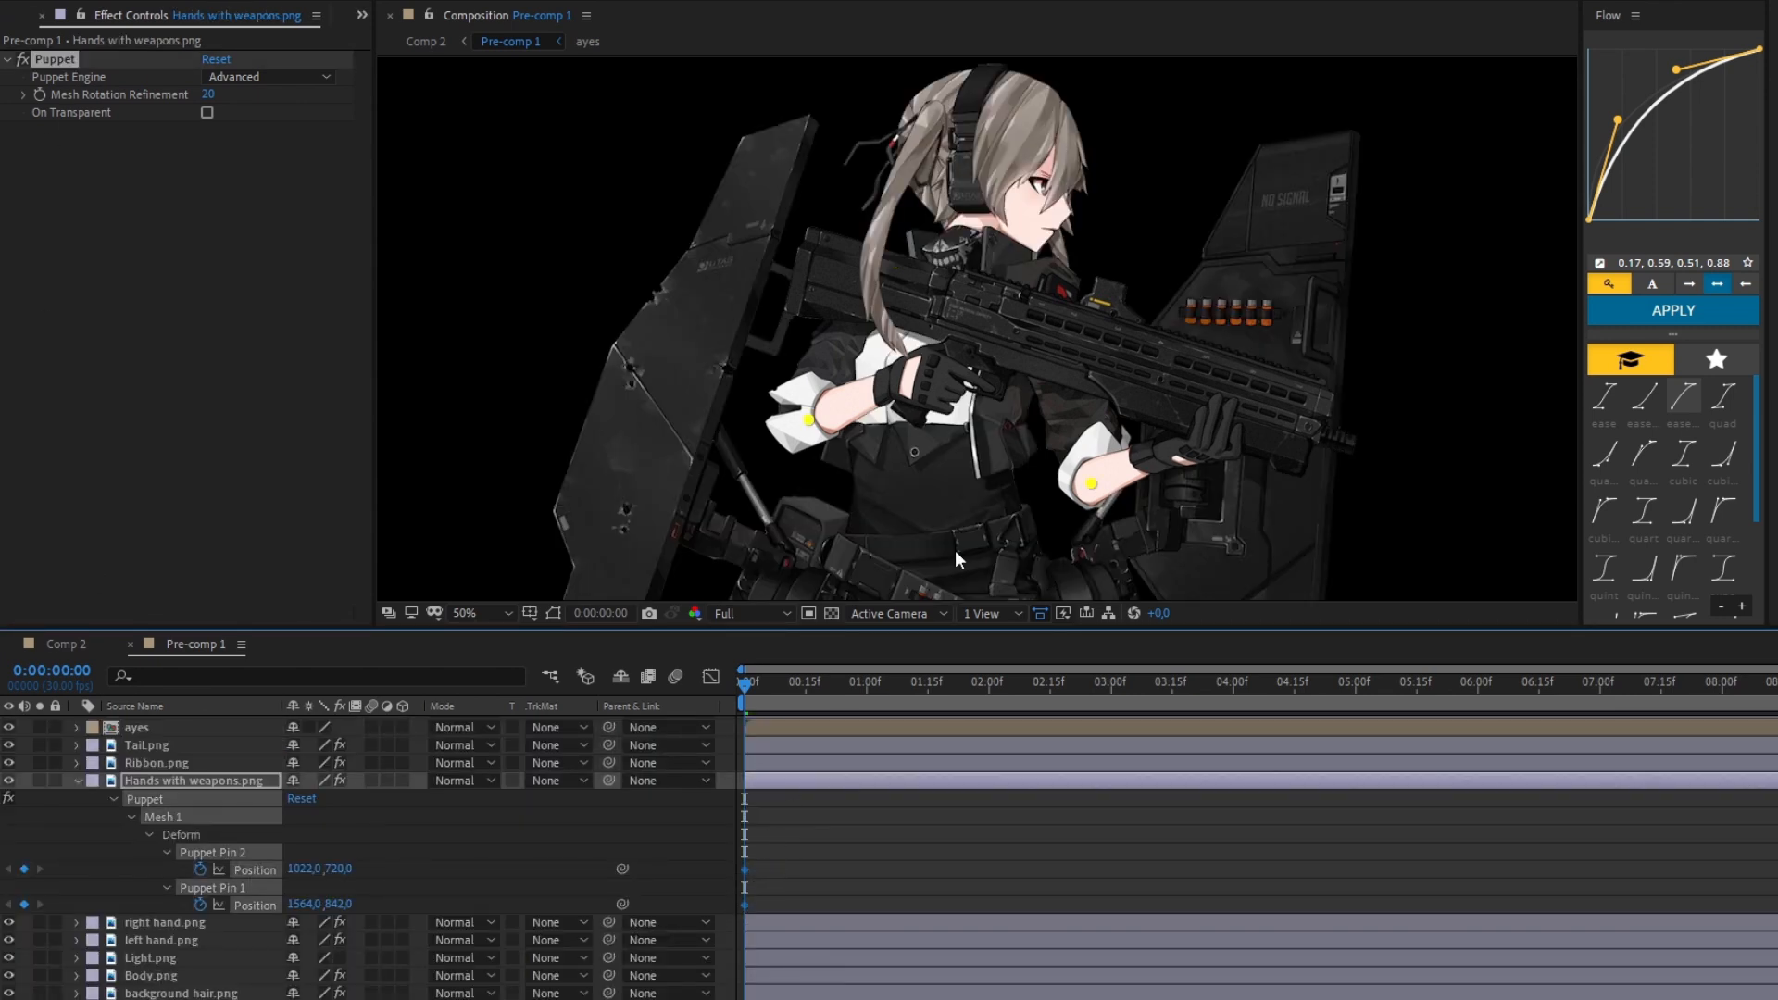
# Step: Try raising each elbow pin of Hands with weapons.png to test the arm rig, and undo the moves
pyautogui.moveTo(1092, 483); pyautogui.dragTo(1108, 429)
pyautogui.hotkey('ctrl', 'z')
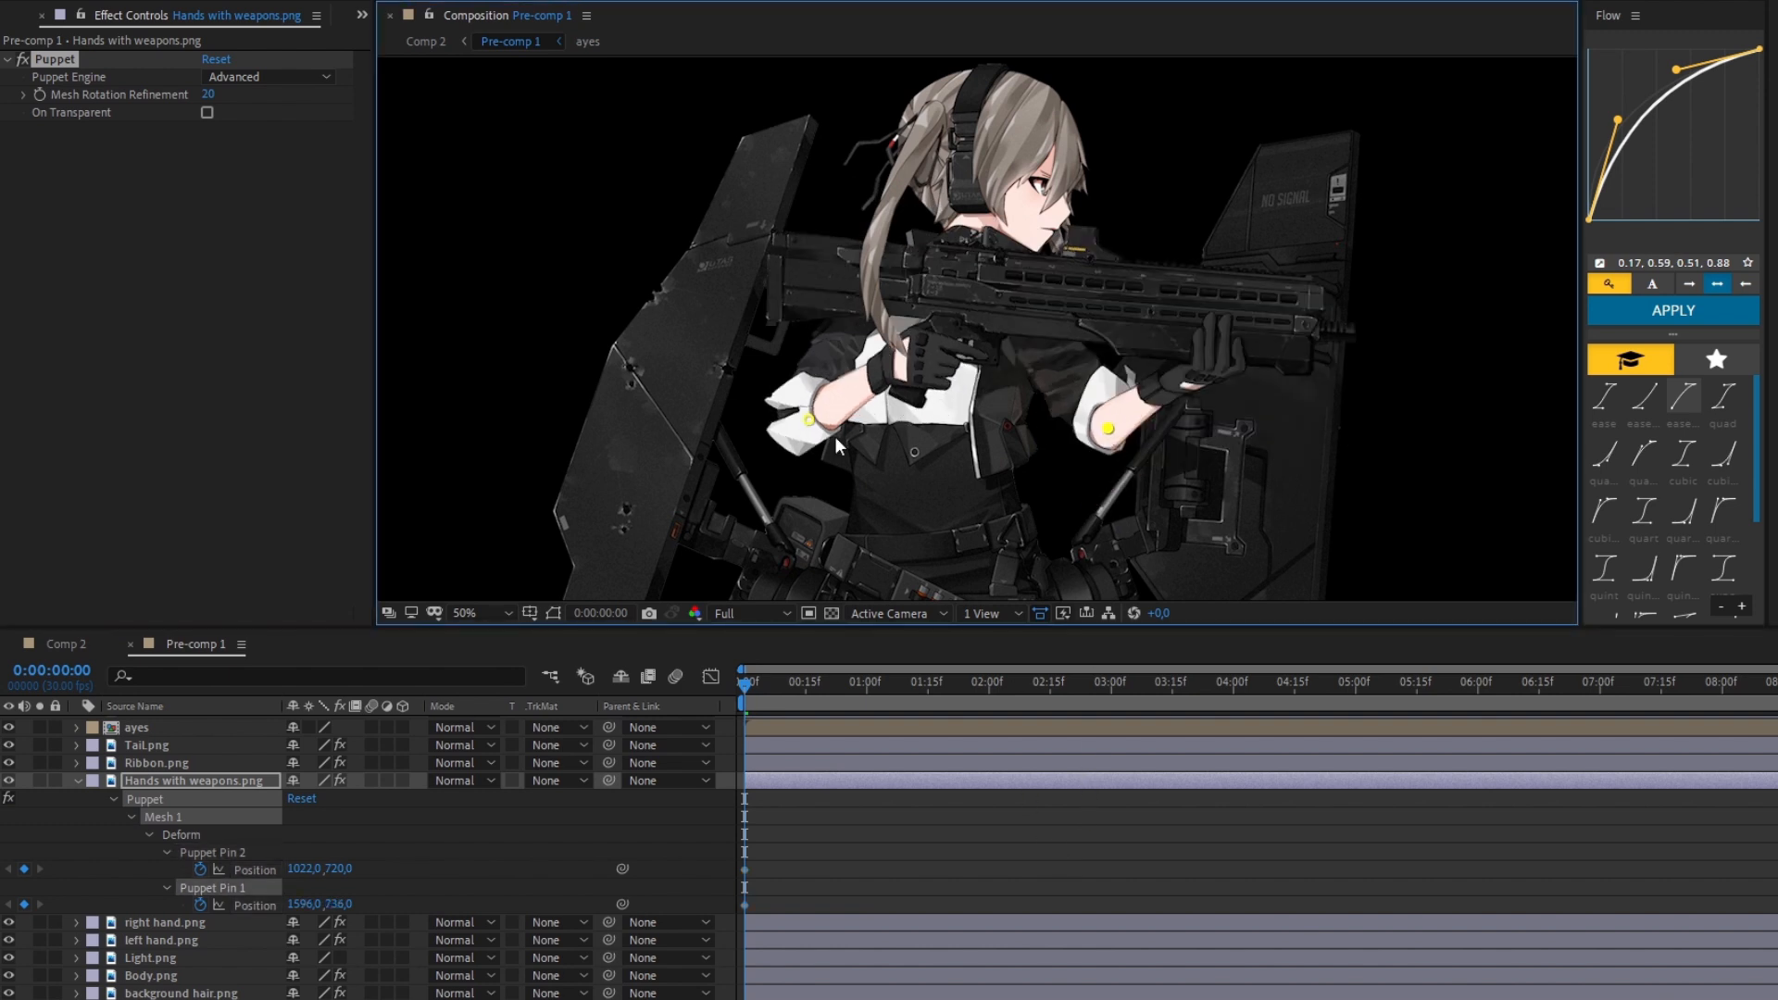
pyautogui.moveTo(812, 431); pyautogui.dragTo(805, 380)
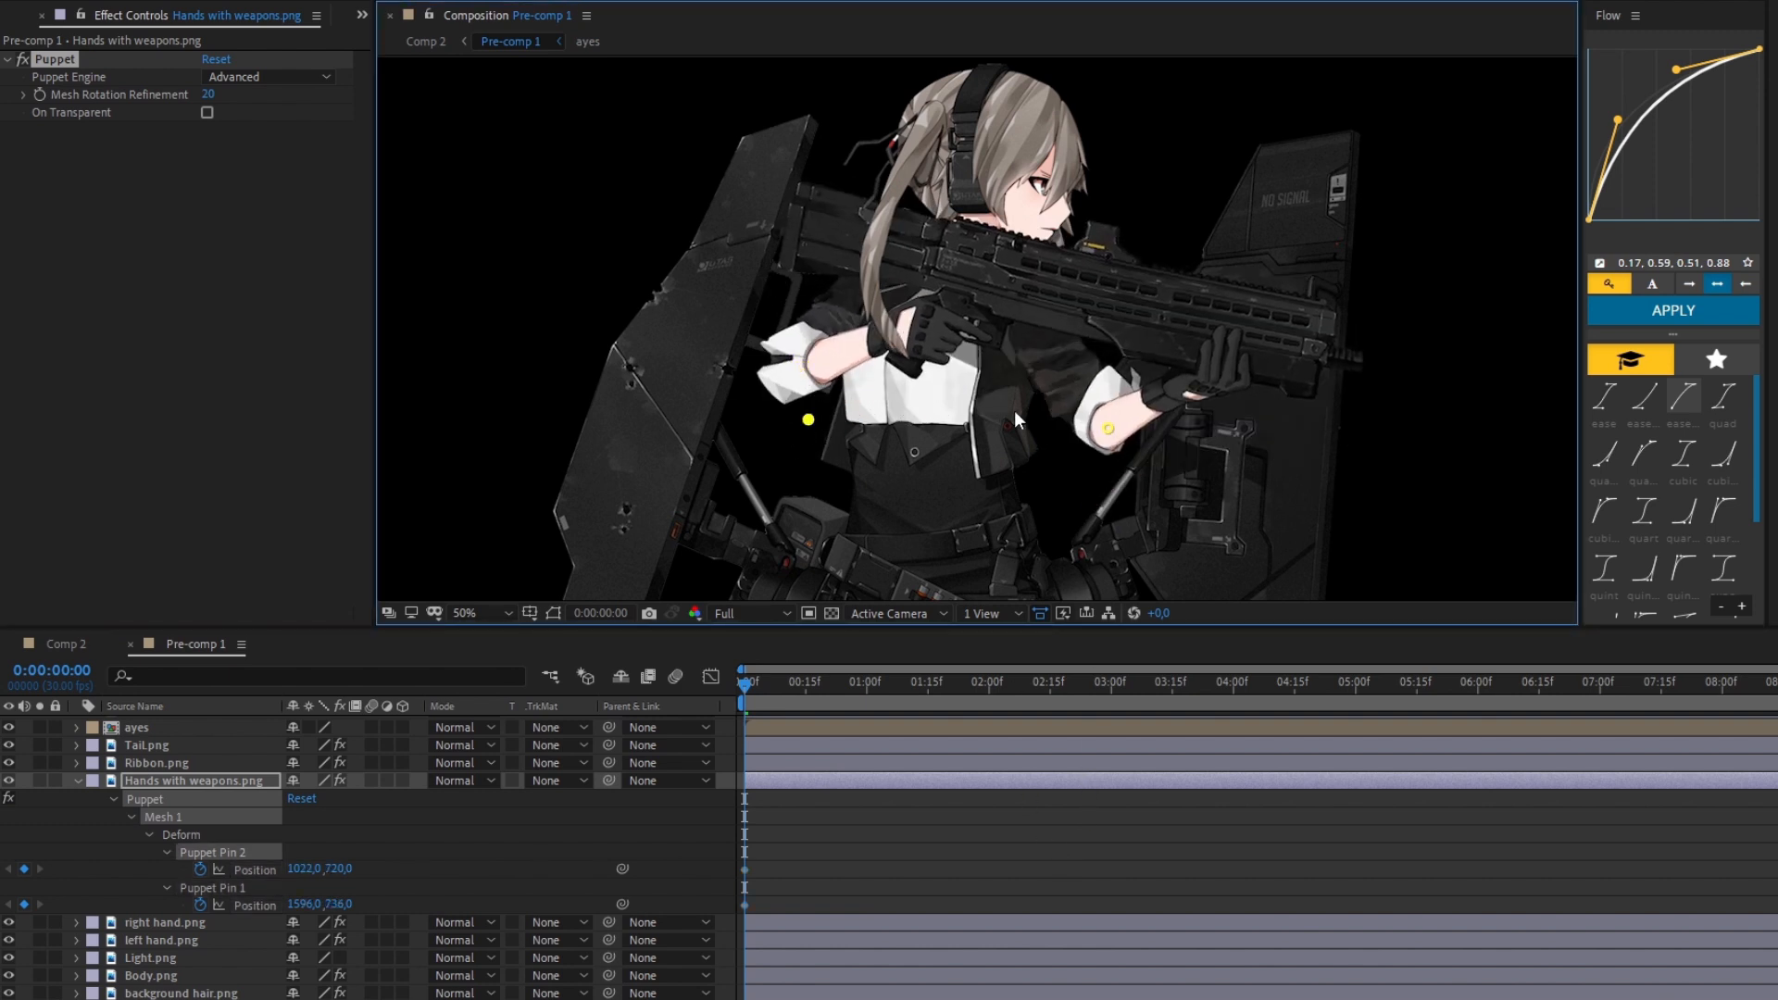
pyautogui.hotkey('ctrl', 'z')
pyautogui.hotkey('ctrl', 'z')
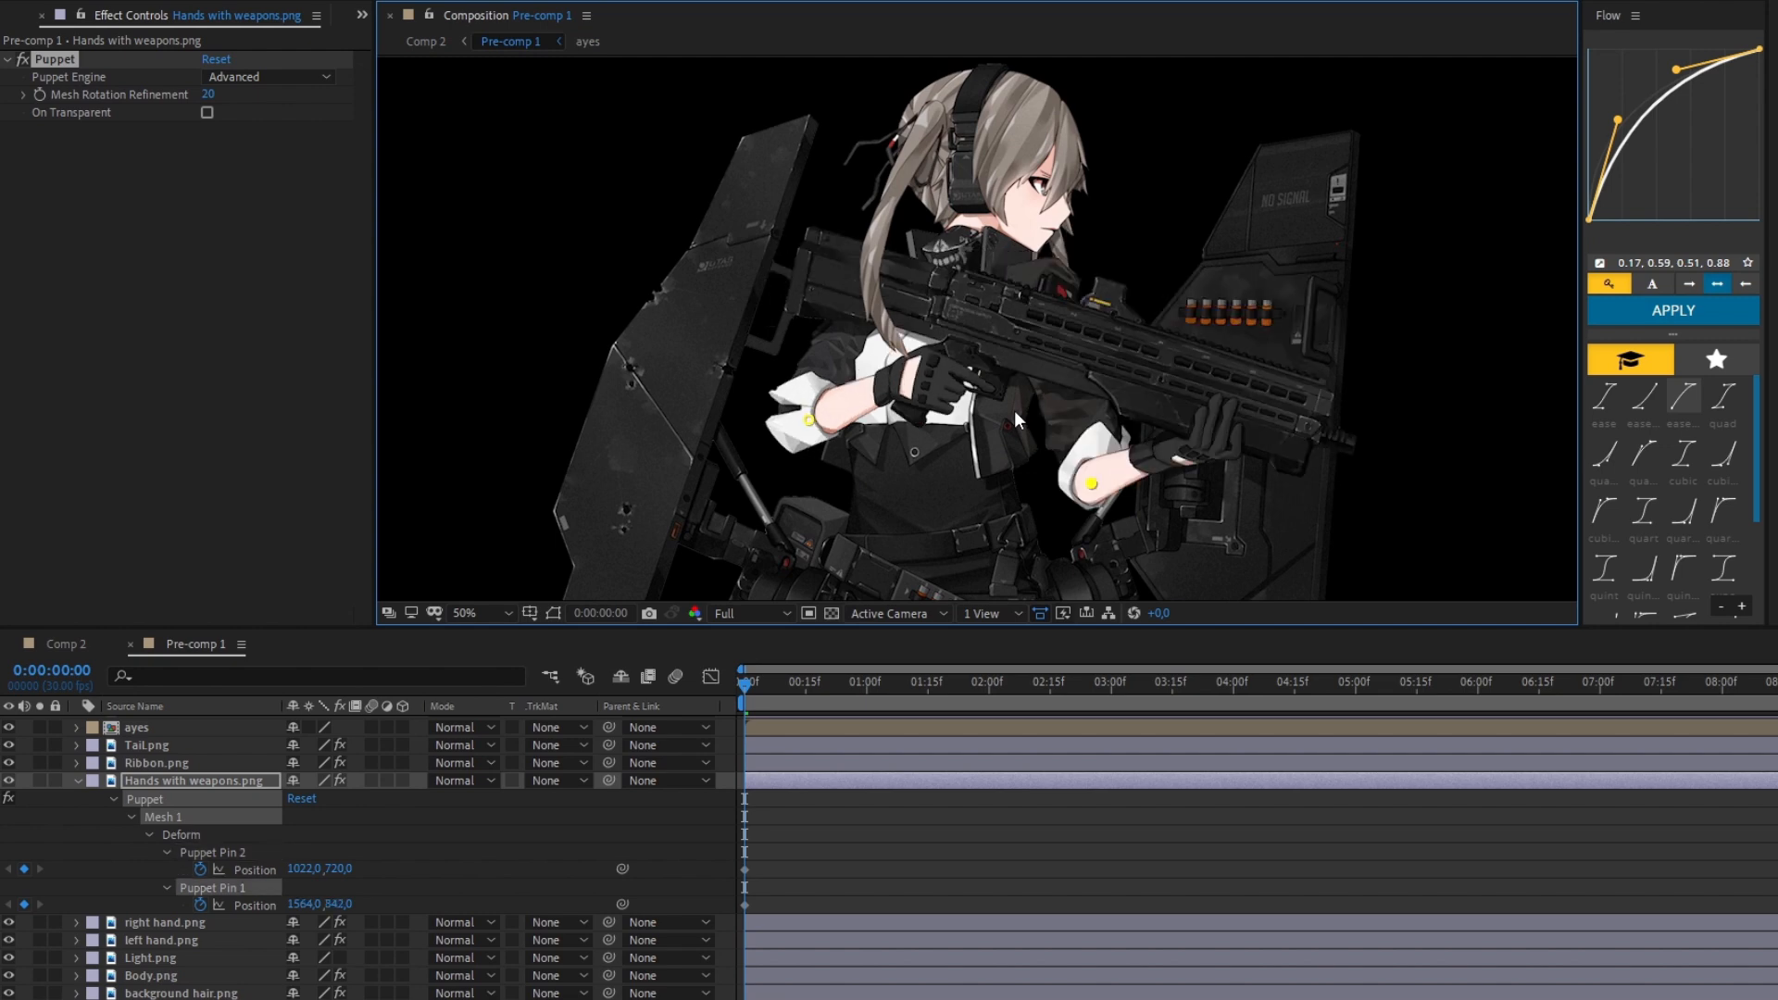
# Step: Animate both elbow pins of Hands with weapons.png with staggered position keyframes and preview the arm motion
pyautogui.moveTo(1093, 478); pyautogui.dragTo(982, 435)
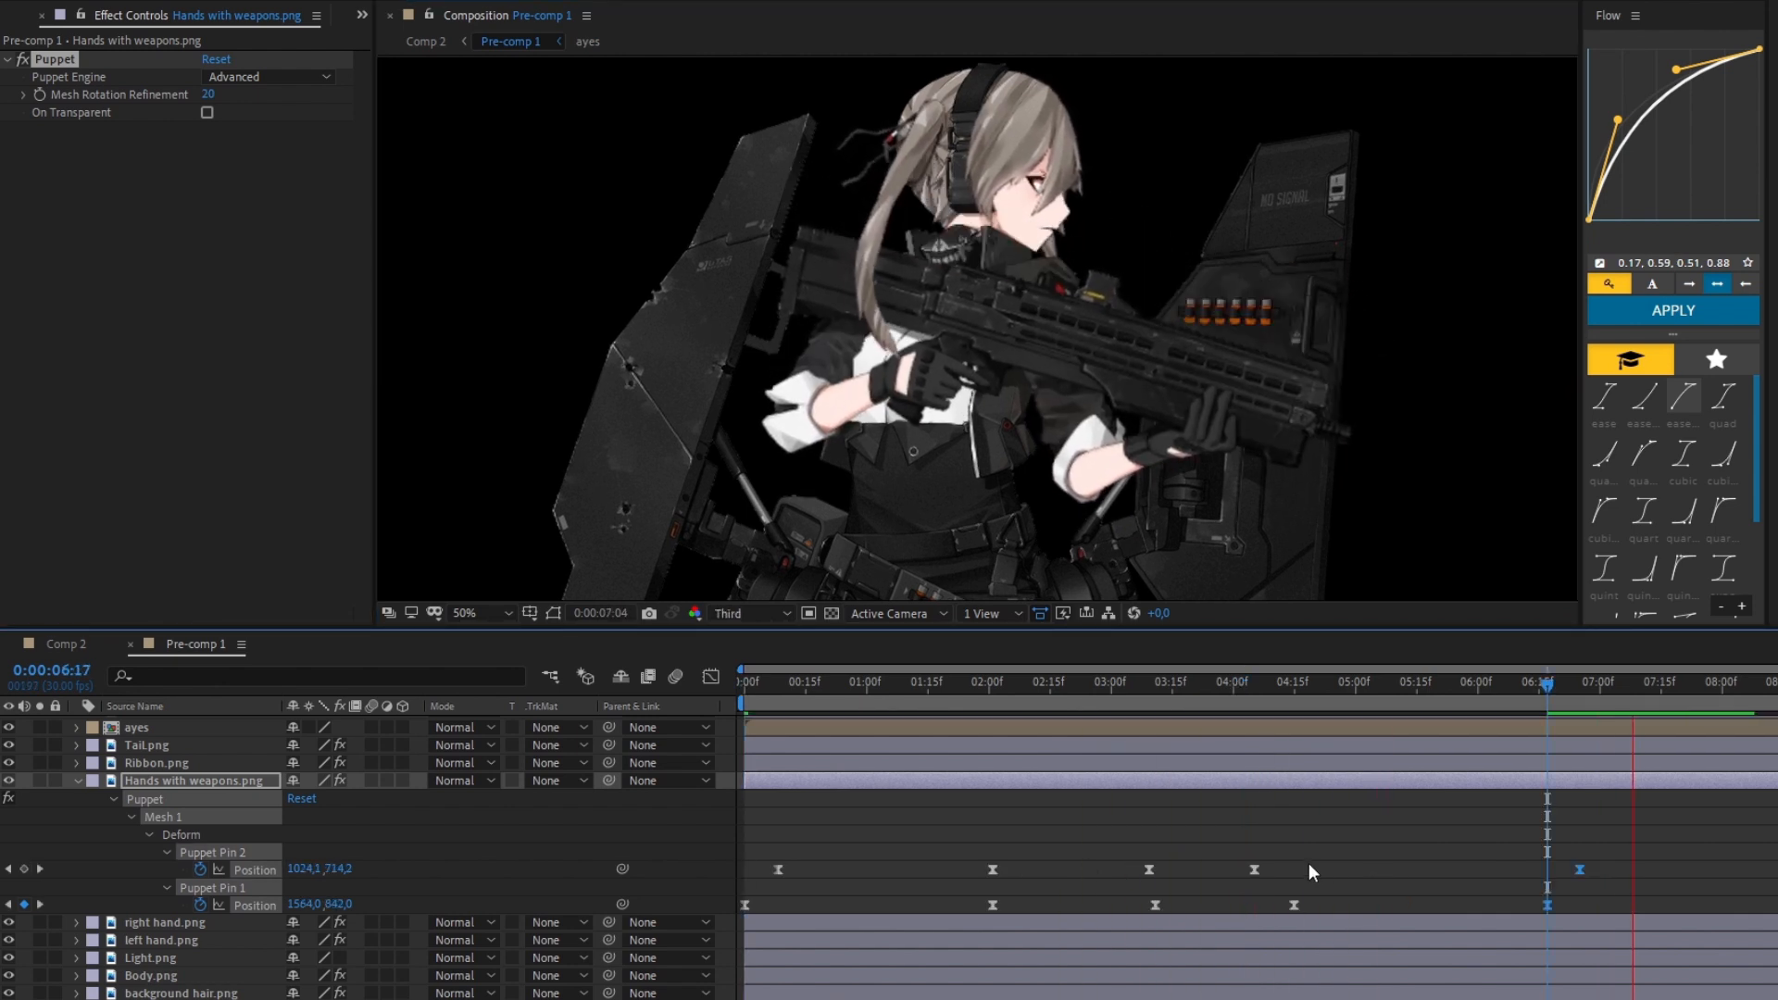
pyautogui.click(1282, 701)
pyautogui.press('space')
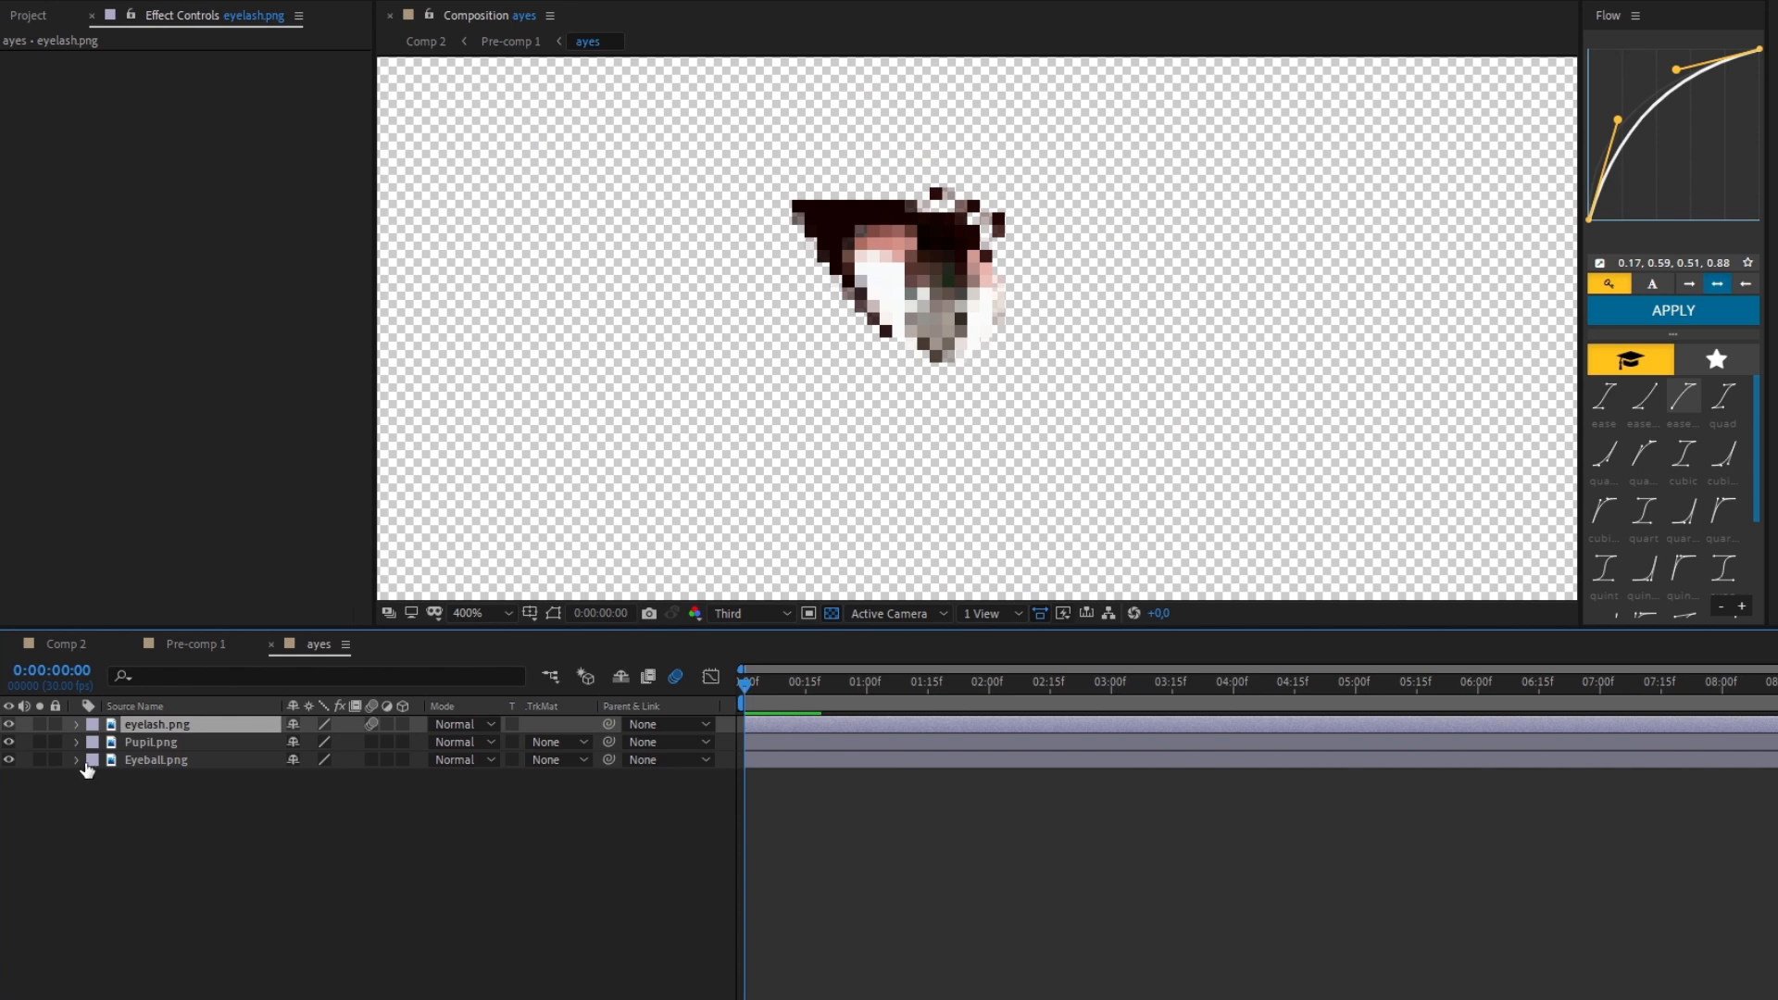
# Step: Add a mask to Eyeball.png and draw a tall elliptical mask around the iris on Pupil.png
pyautogui.click(78, 760)
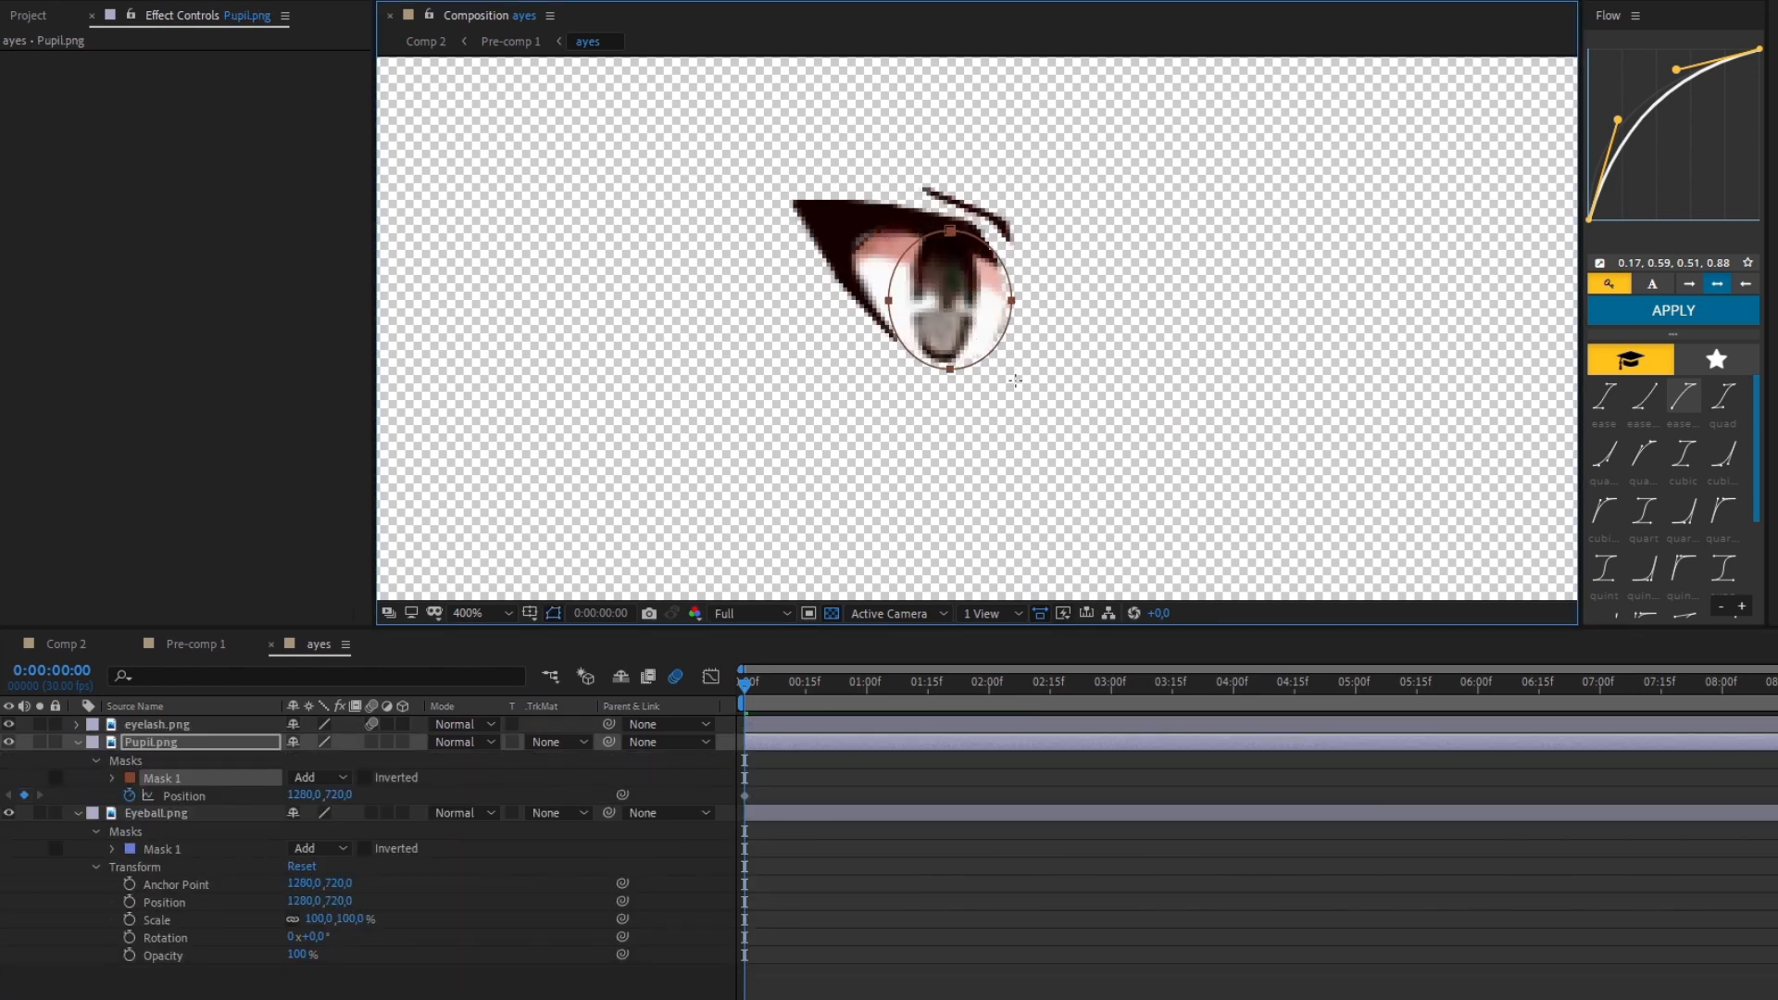
pyautogui.hotkey('ctrl', 'z')
pyautogui.moveTo(896, 213); pyautogui.dragTo(995, 376)
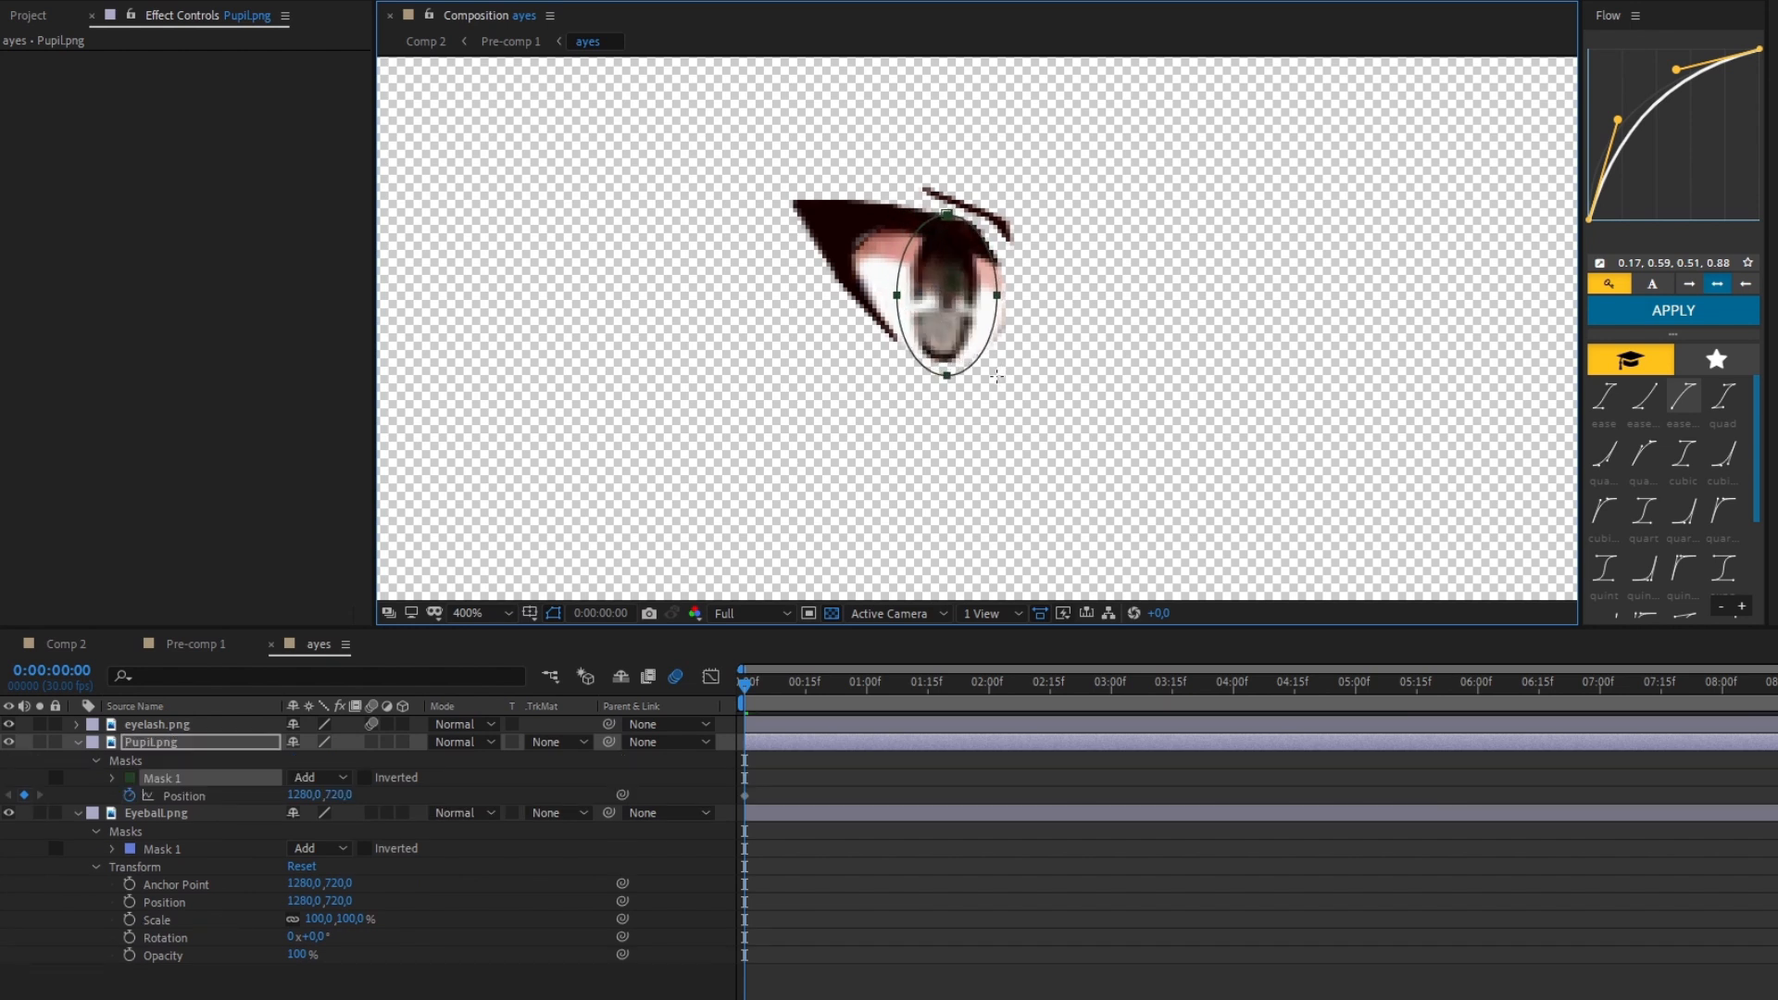
# Step: Keyframe the Pupil mask path open at frame 9 and collapsed to the iris's lower edge at frame 15
pyautogui.click(112, 778)
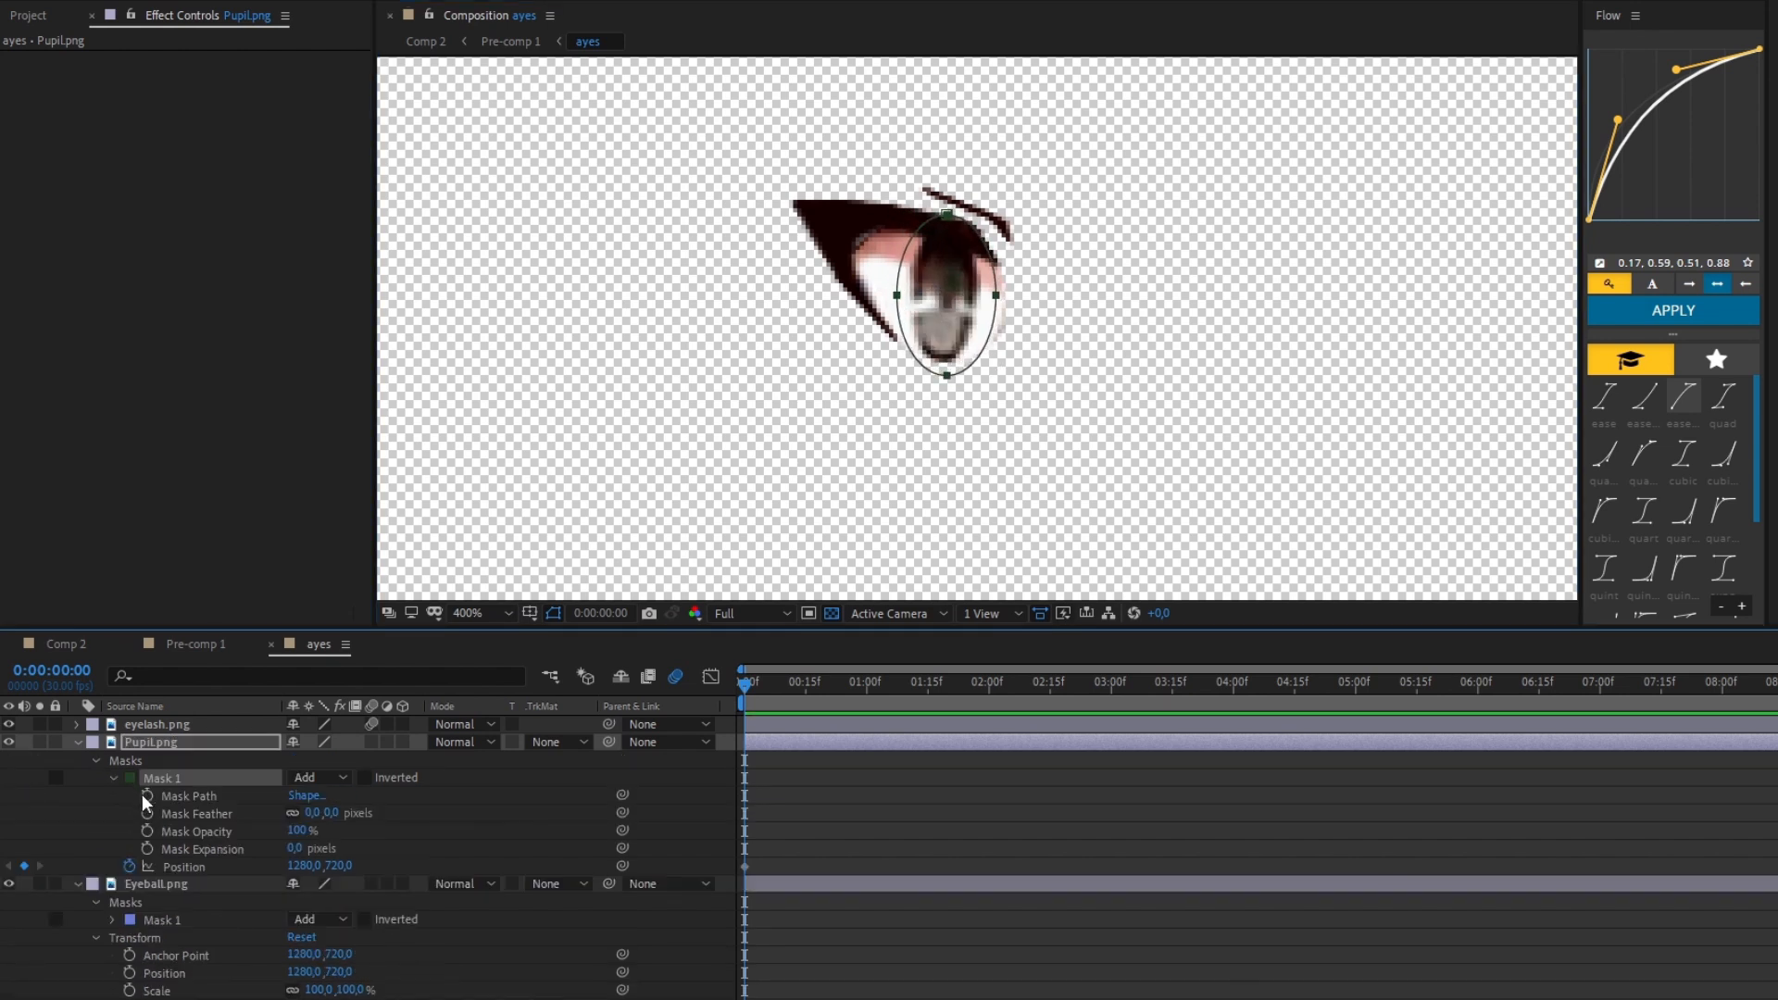
pyautogui.click(147, 795)
pyautogui.moveTo(744, 796); pyautogui.dragTo(781, 796)
pyautogui.moveTo(795, 681); pyautogui.dragTo(806, 683)
pyautogui.moveTo(946, 214); pyautogui.dragTo(946, 373)
pyautogui.moveTo(896, 296); pyautogui.dragTo(893, 347)
pyautogui.moveTo(995, 294); pyautogui.dragTo(1007, 364)
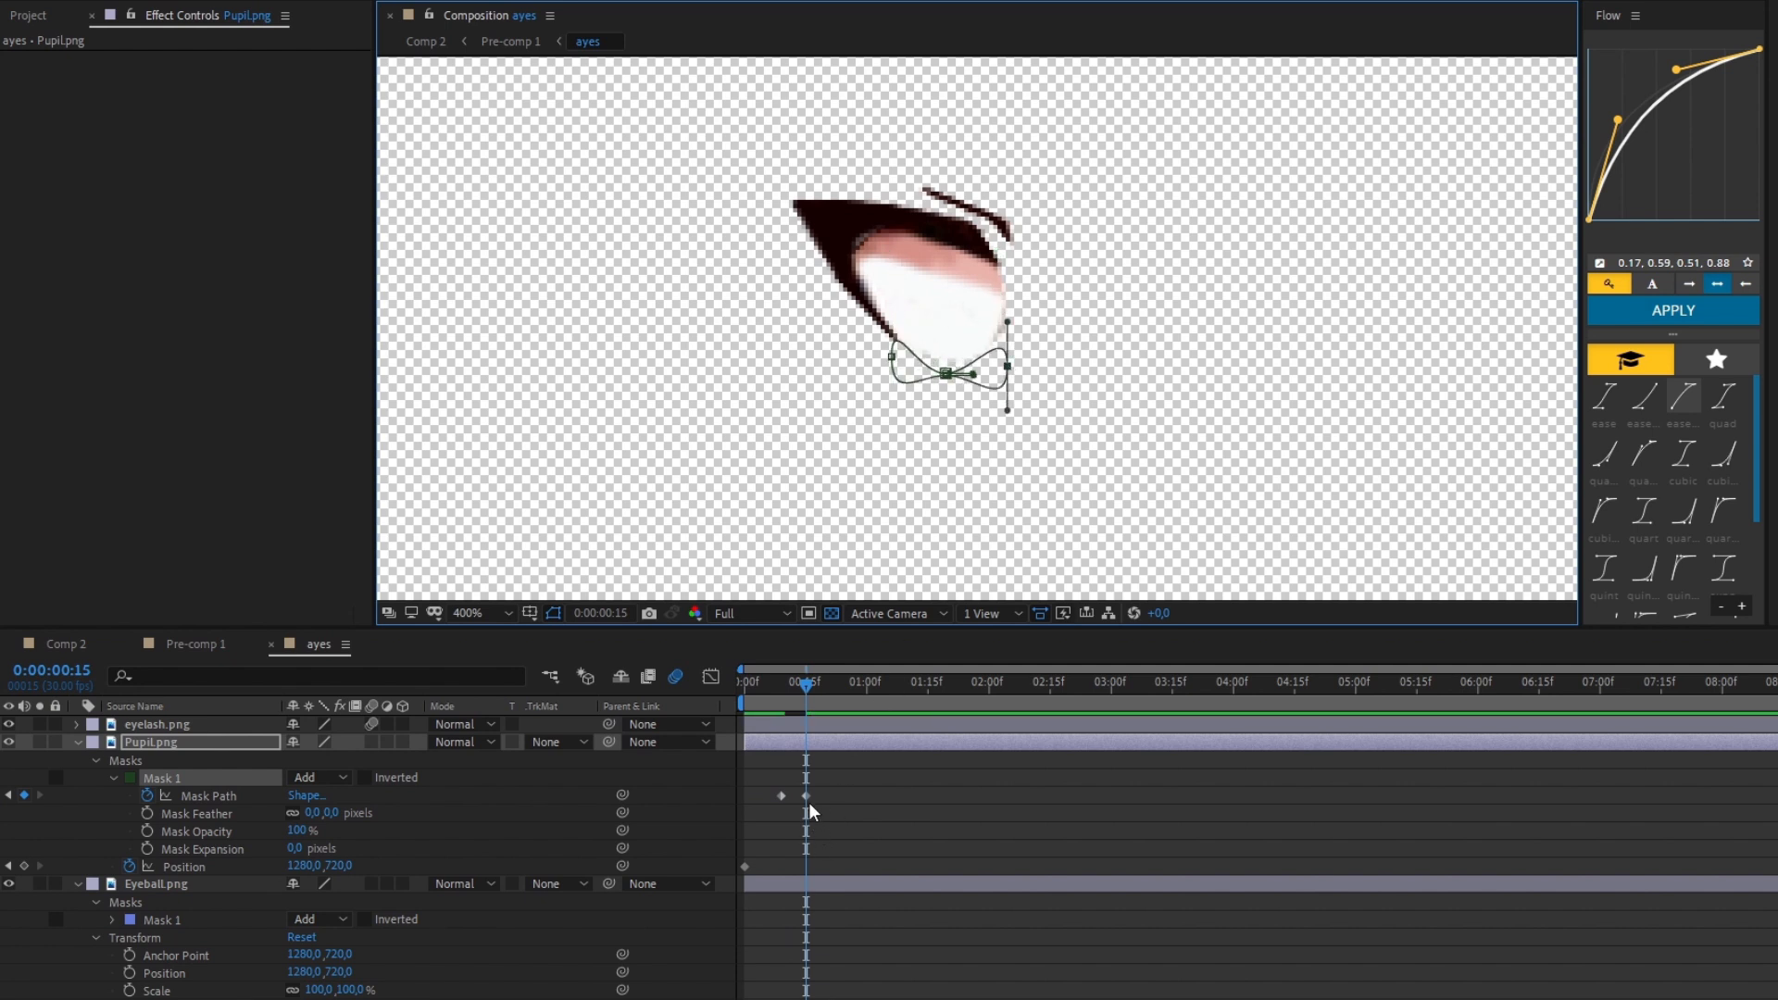
# Step: Copy the open Pupil mask keyframe to complete the blink between frames 9 and 15, and preview it
pyautogui.click(782, 795)
pyautogui.moveTo(807, 685)
pyautogui.mouseDown()
pyautogui.moveTo(837, 701)
pyautogui.moveTo(780, 693)
pyautogui.mouseUp()
pyautogui.hotkey('ctrl', 'v')
pyautogui.press('space')
# Step: Place Puppet pins along eyelash.png at frame 9, and pull the upper lash down over the eye at frame 12
pyautogui.click(943, 202)
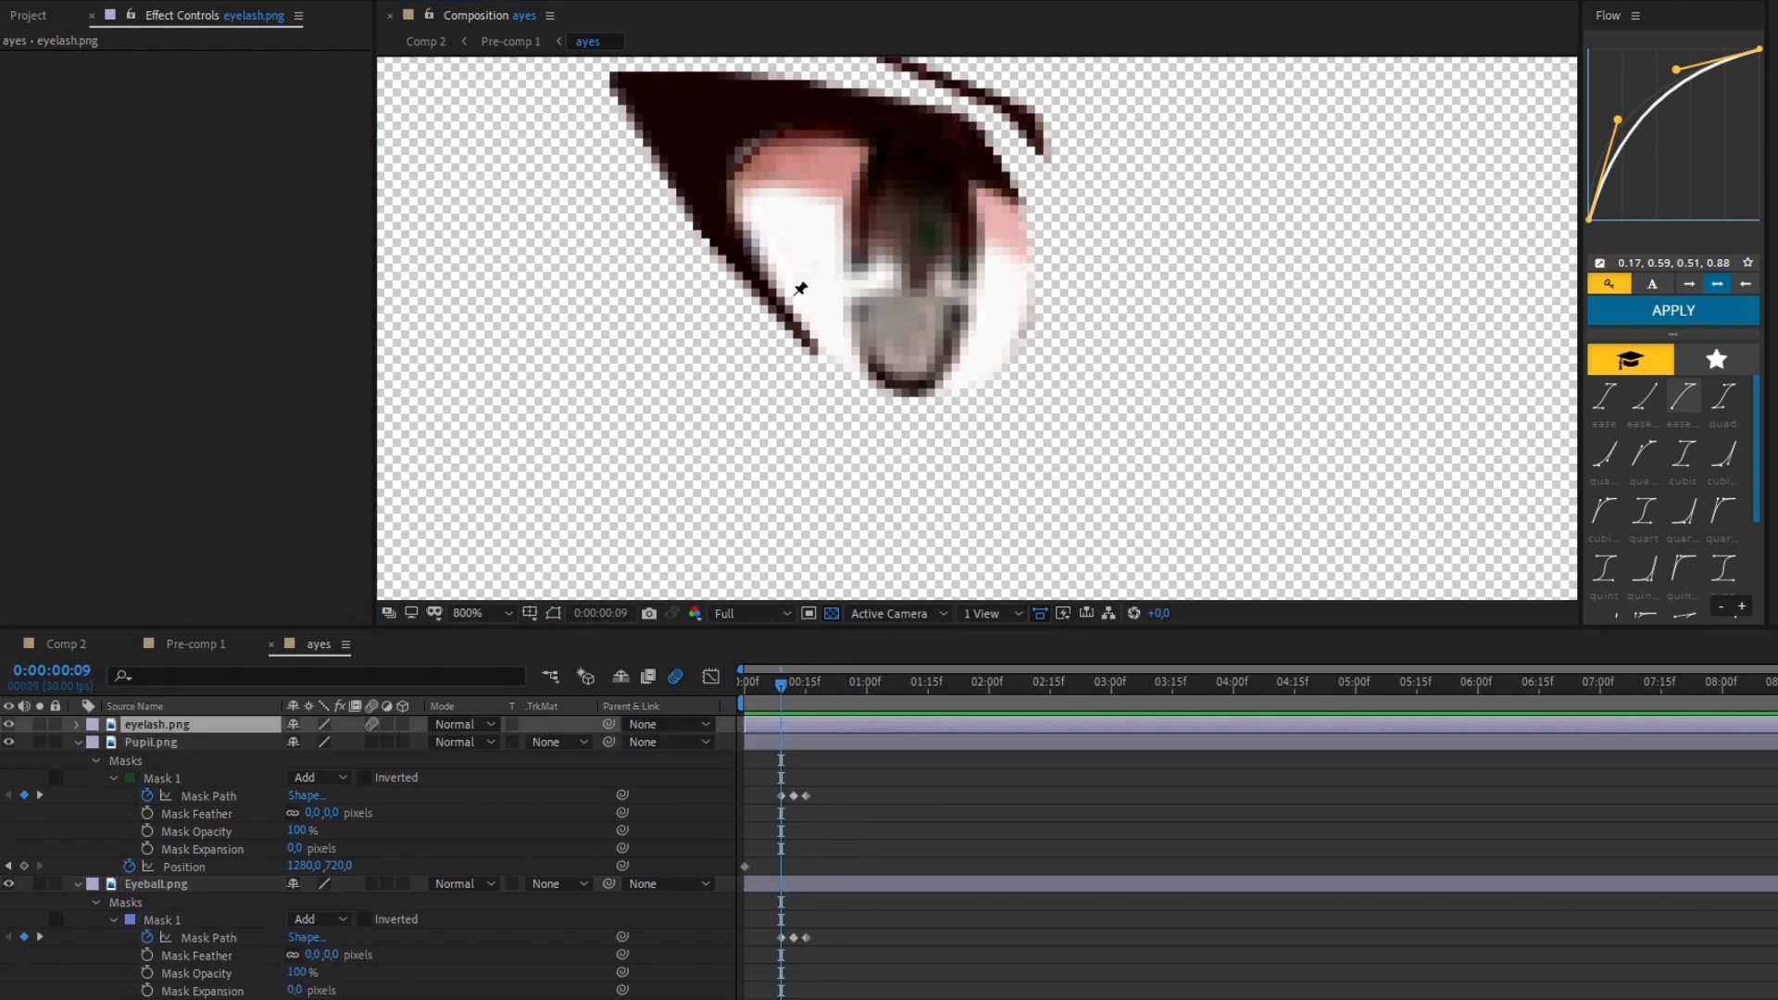
pyautogui.click(804, 342)
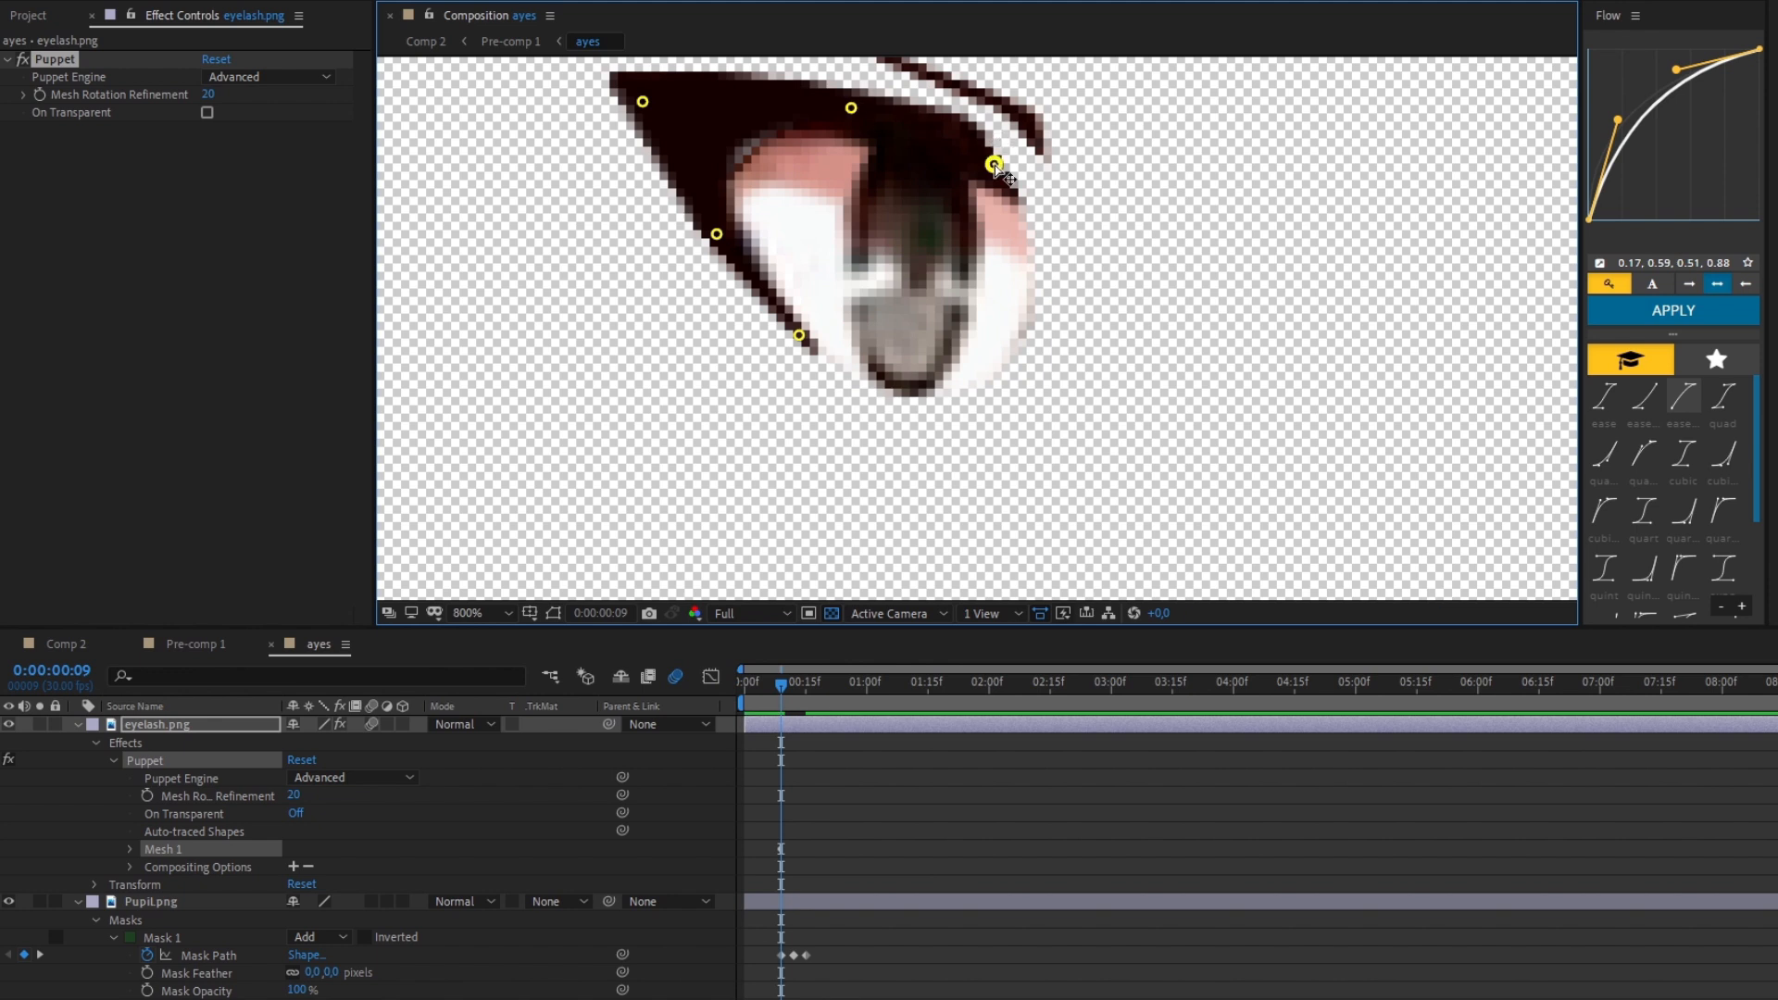
pyautogui.moveTo(780, 686); pyautogui.dragTo(797, 699)
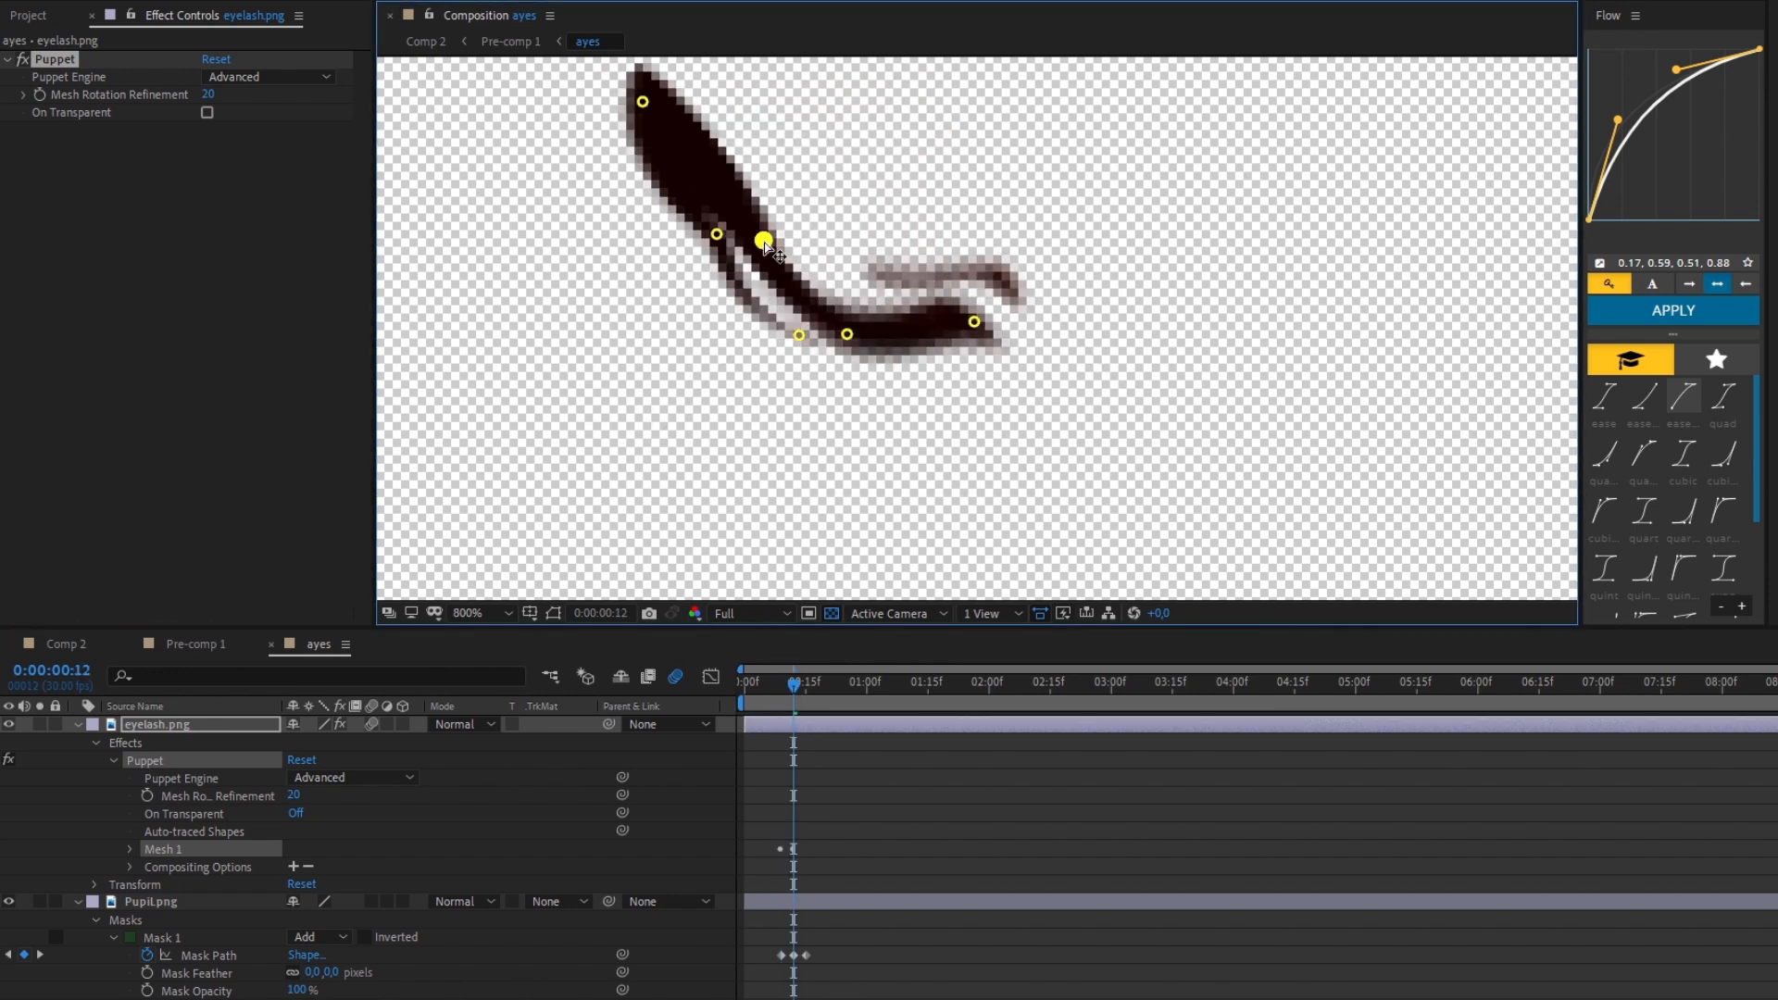
pyautogui.moveTo(758, 246)
pyautogui.mouseDown()
pyautogui.moveTo(750, 286)
pyautogui.moveTo(750, 262)
pyautogui.mouseUp()
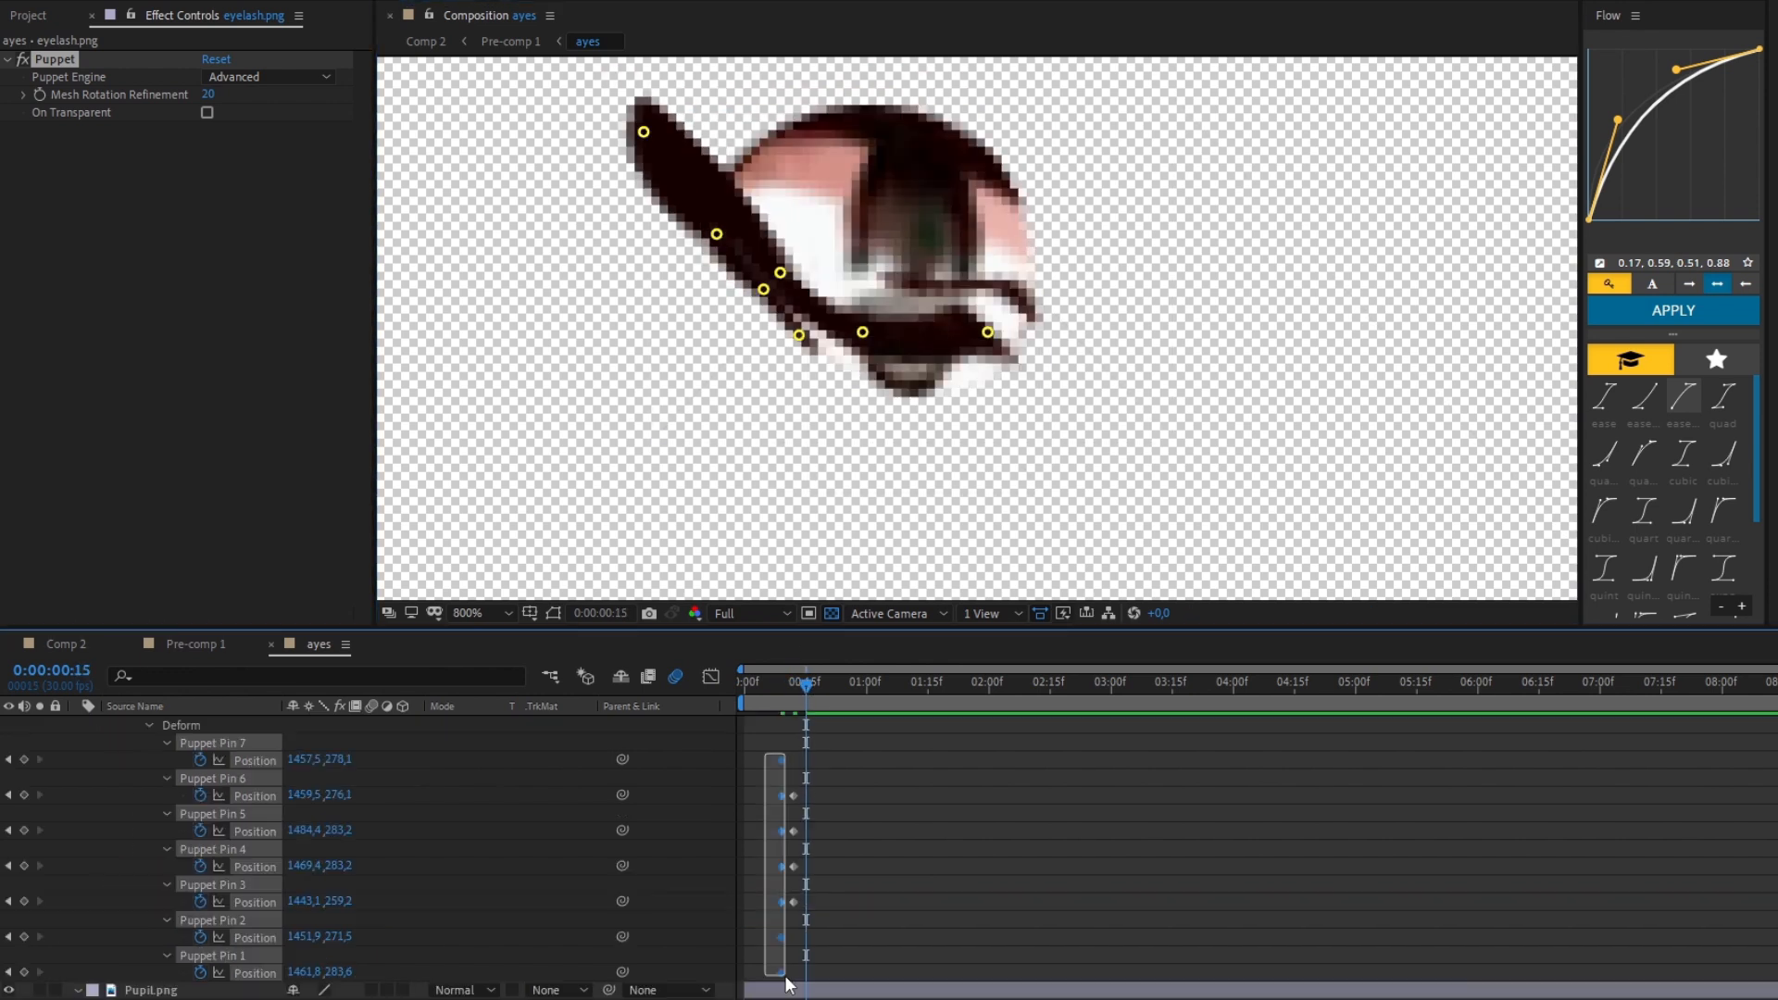
# Step: Copy all eyelash Puppet pin keyframes from frame 9 to frame 15 to reopen the lash, and preview the blink
pyautogui.moveTo(785, 976); pyautogui.dragTo(787, 787)
pyautogui.hotkey('ctrl', 'c')
pyautogui.hotkey('ctrl', 'v')
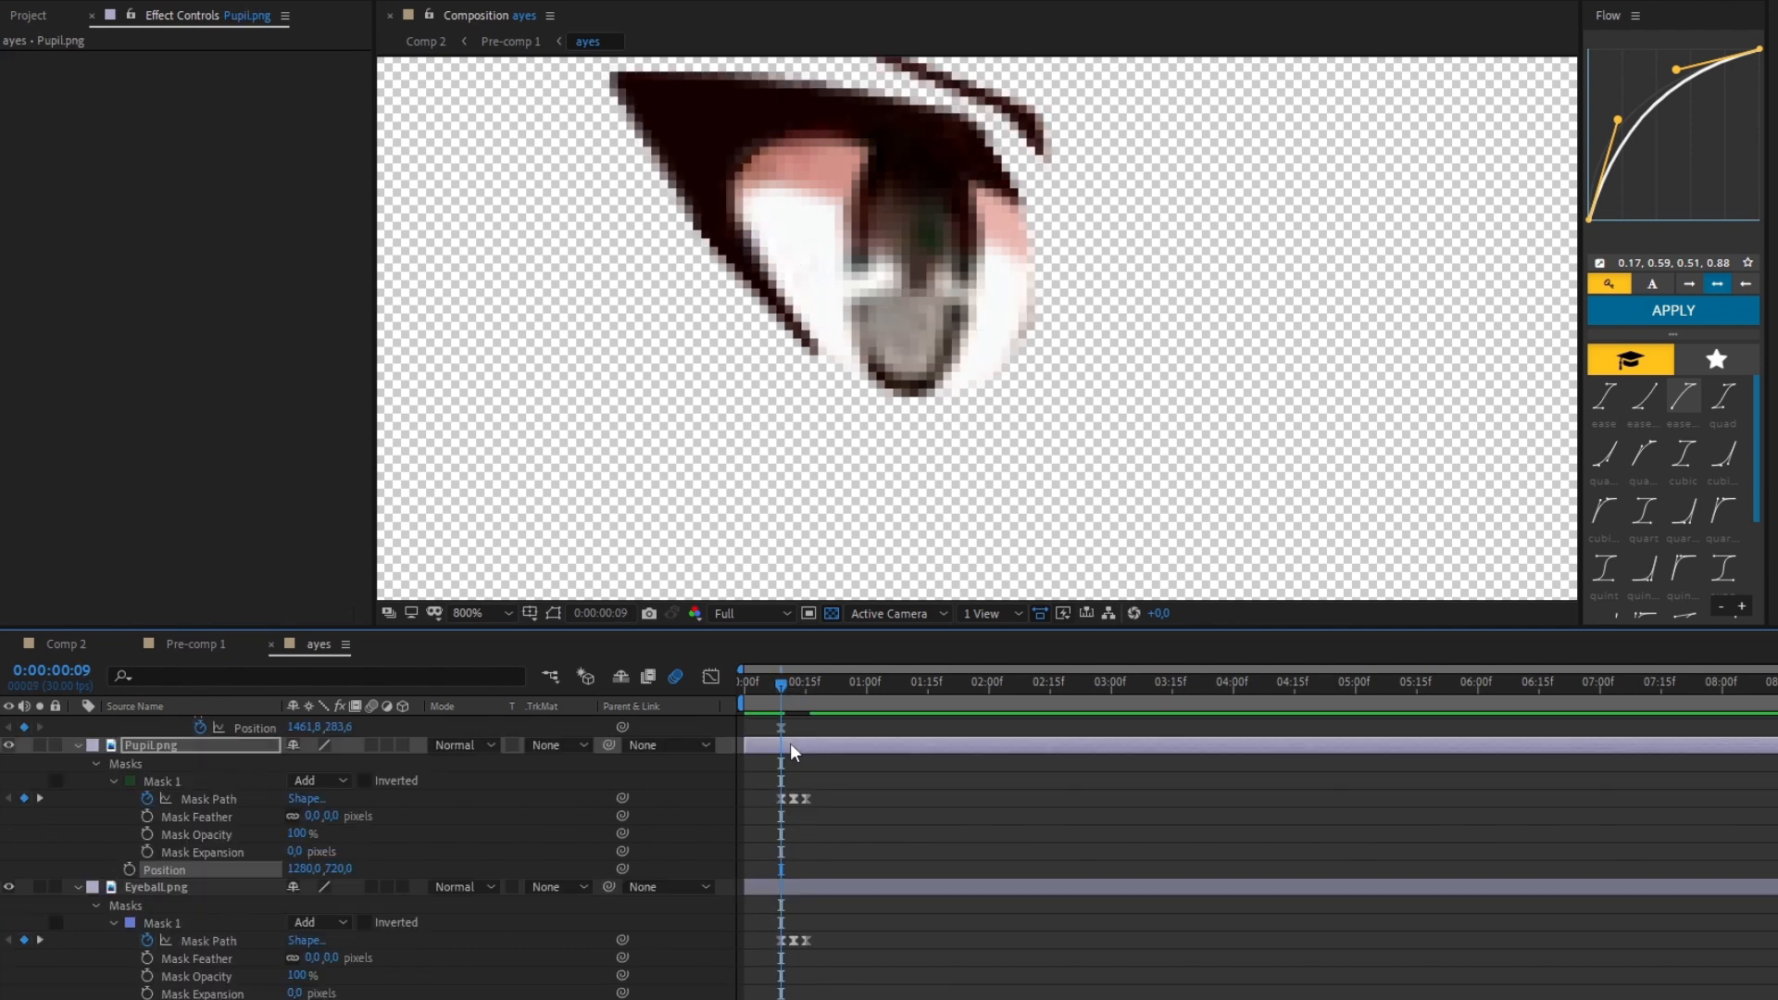
pyautogui.press('space')
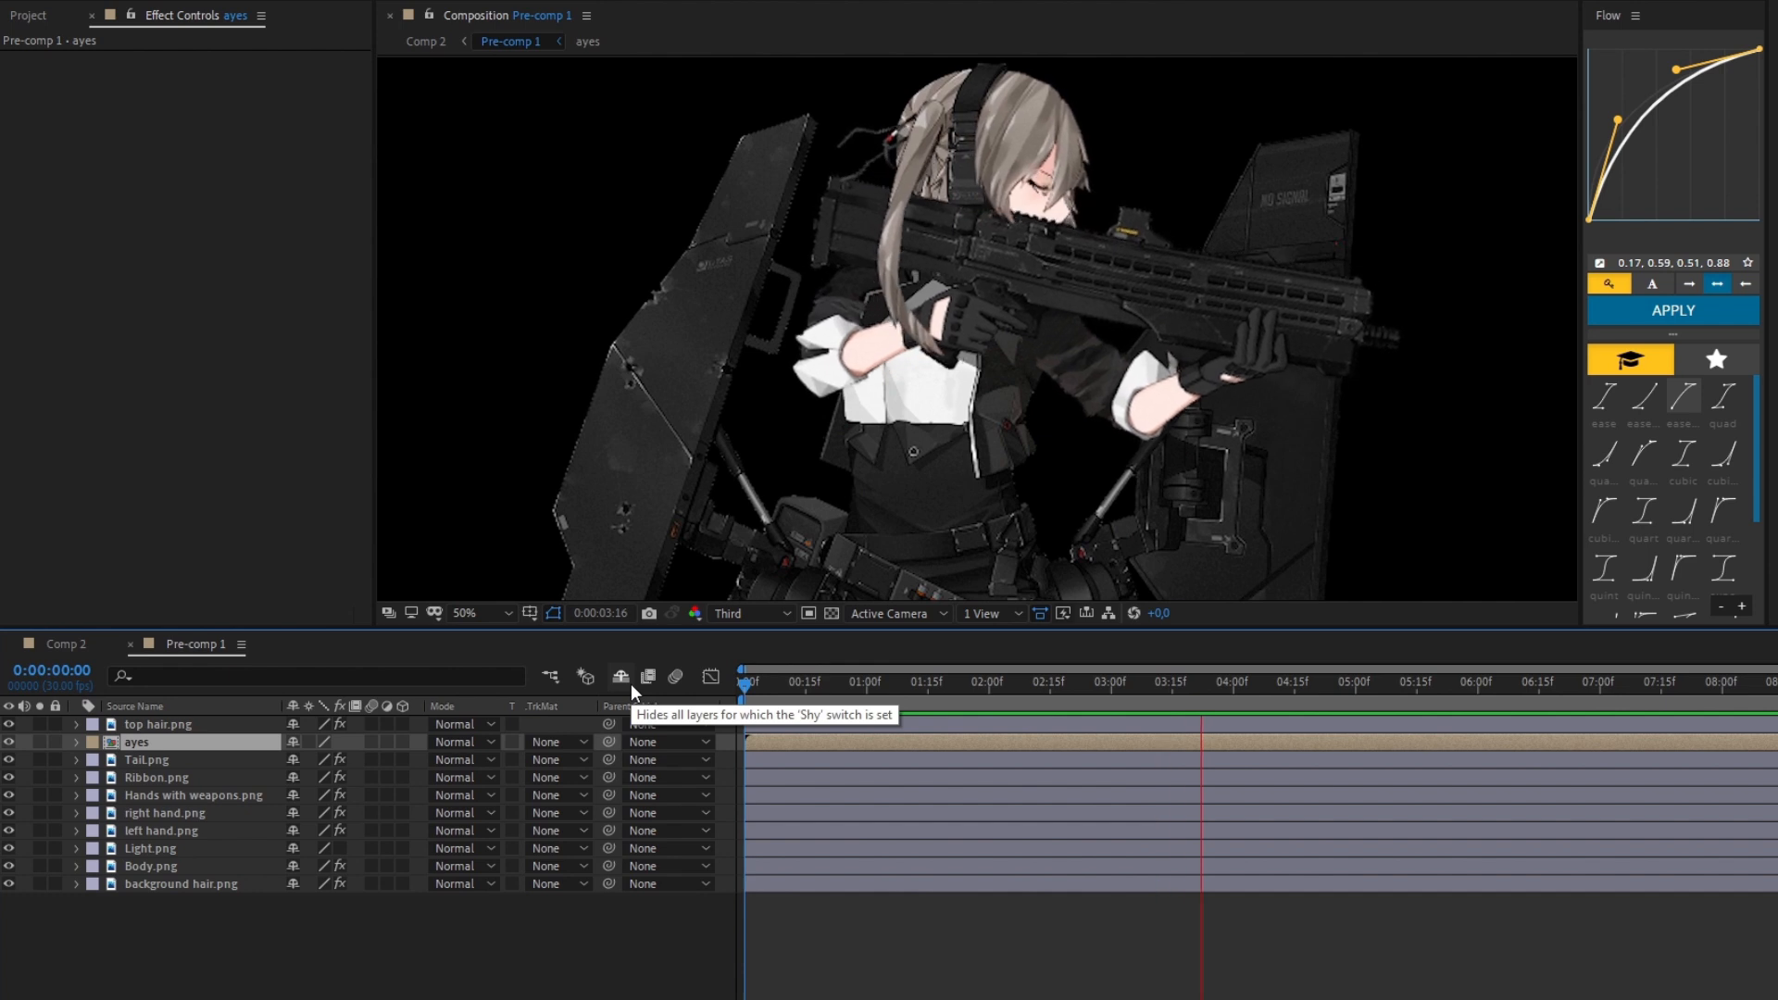
# Step: Apply the Deep Glow effect to Light.png
pyautogui.hotkey('ctrl', 'space')
pyautogui.write('dee')
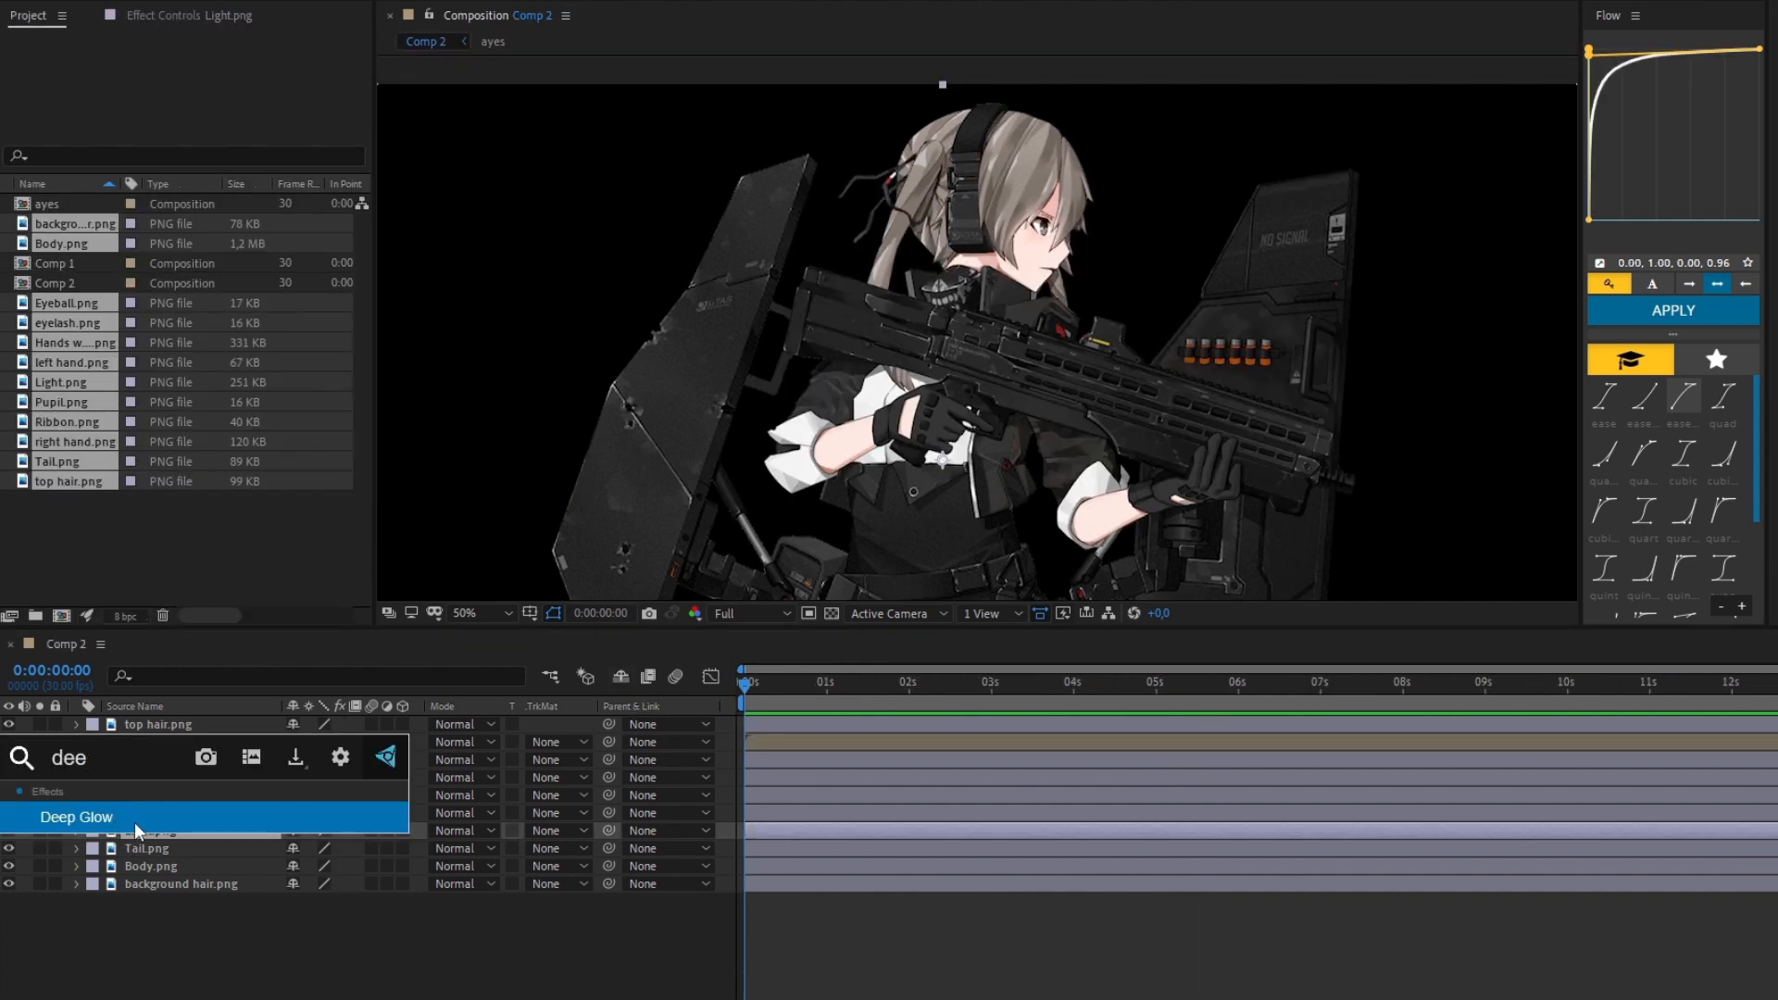
pyautogui.click(135, 822)
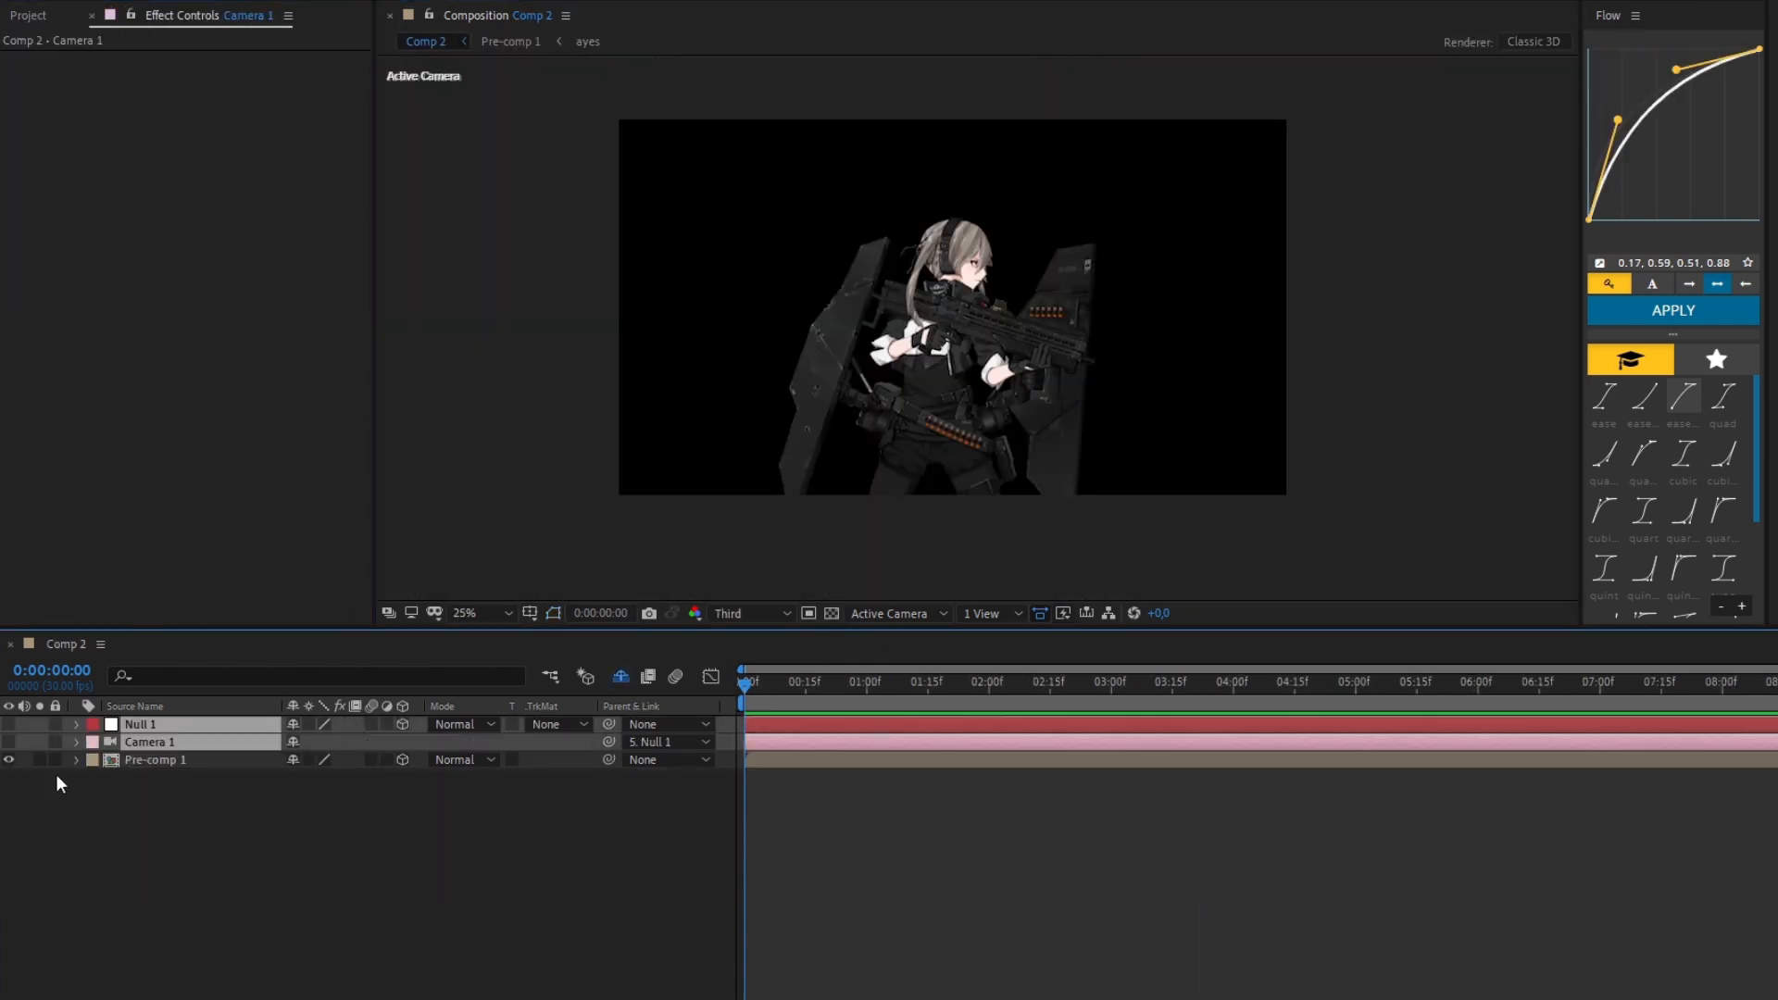
# Step: Make Null 1 and Camera 1 visible in Comp 2, and turn Pre-comp 1 into a 3D layer
pyautogui.moveTo(13, 722); pyautogui.dragTo(13, 737)
pyautogui.click(241, 767)
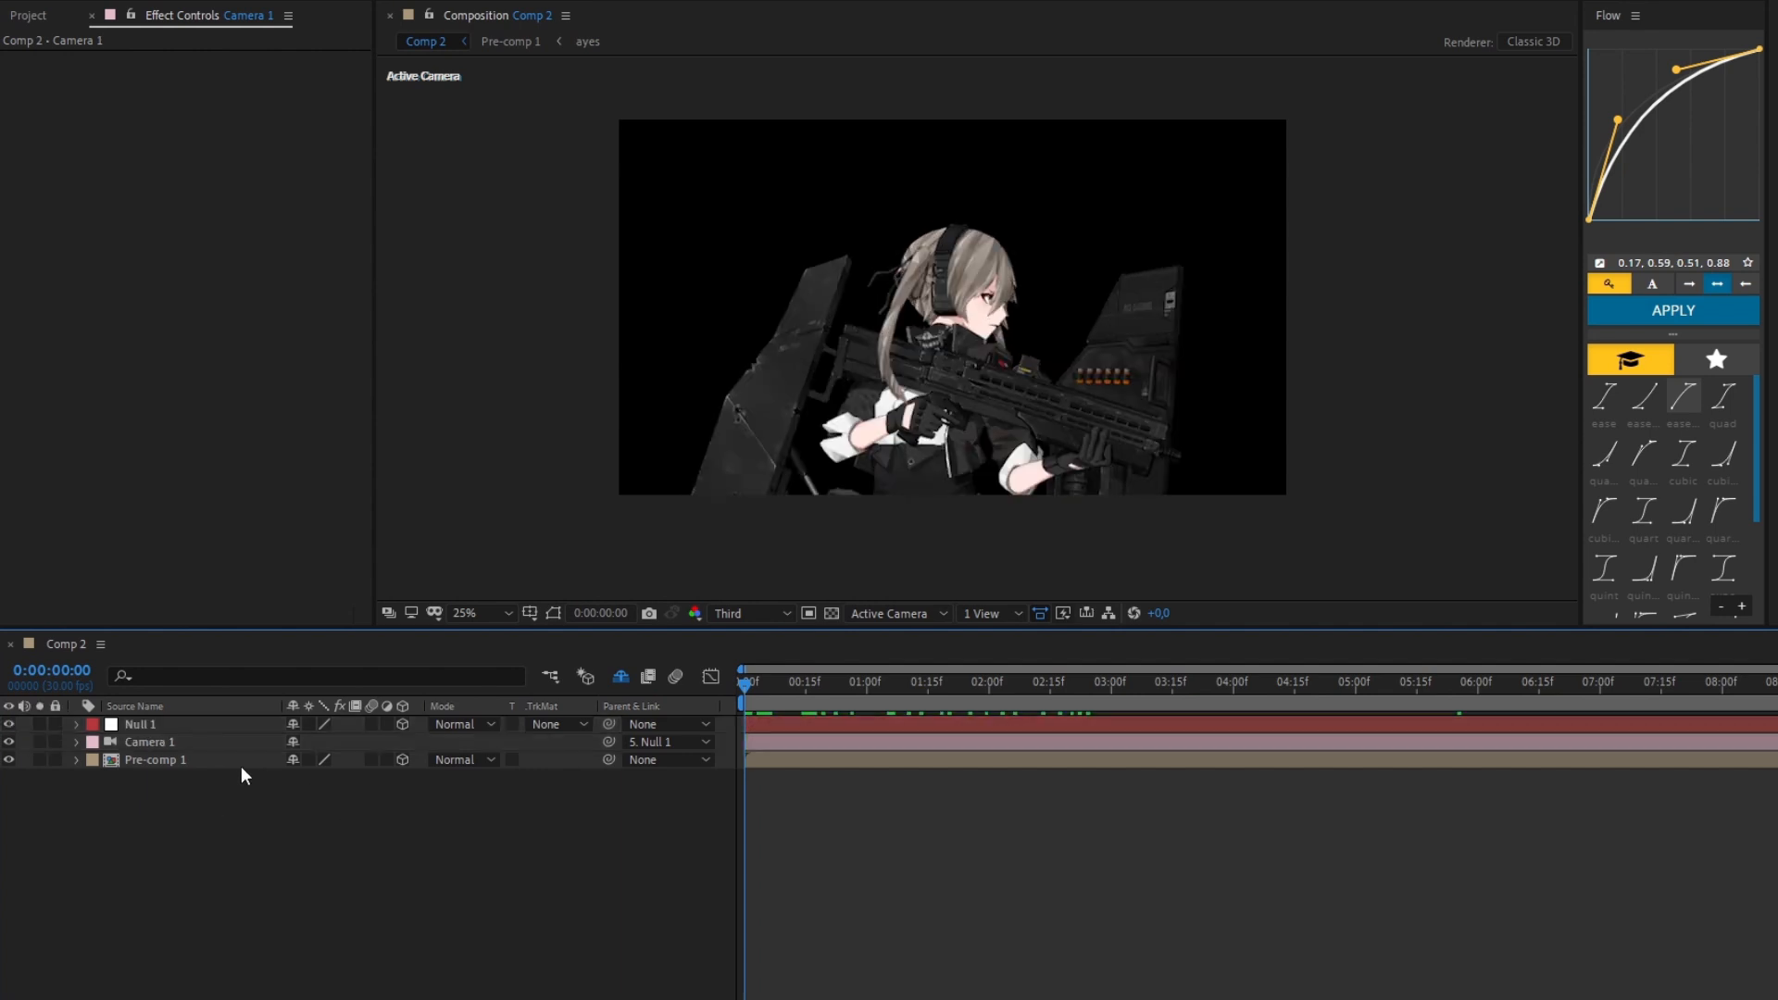
pyautogui.click(403, 760)
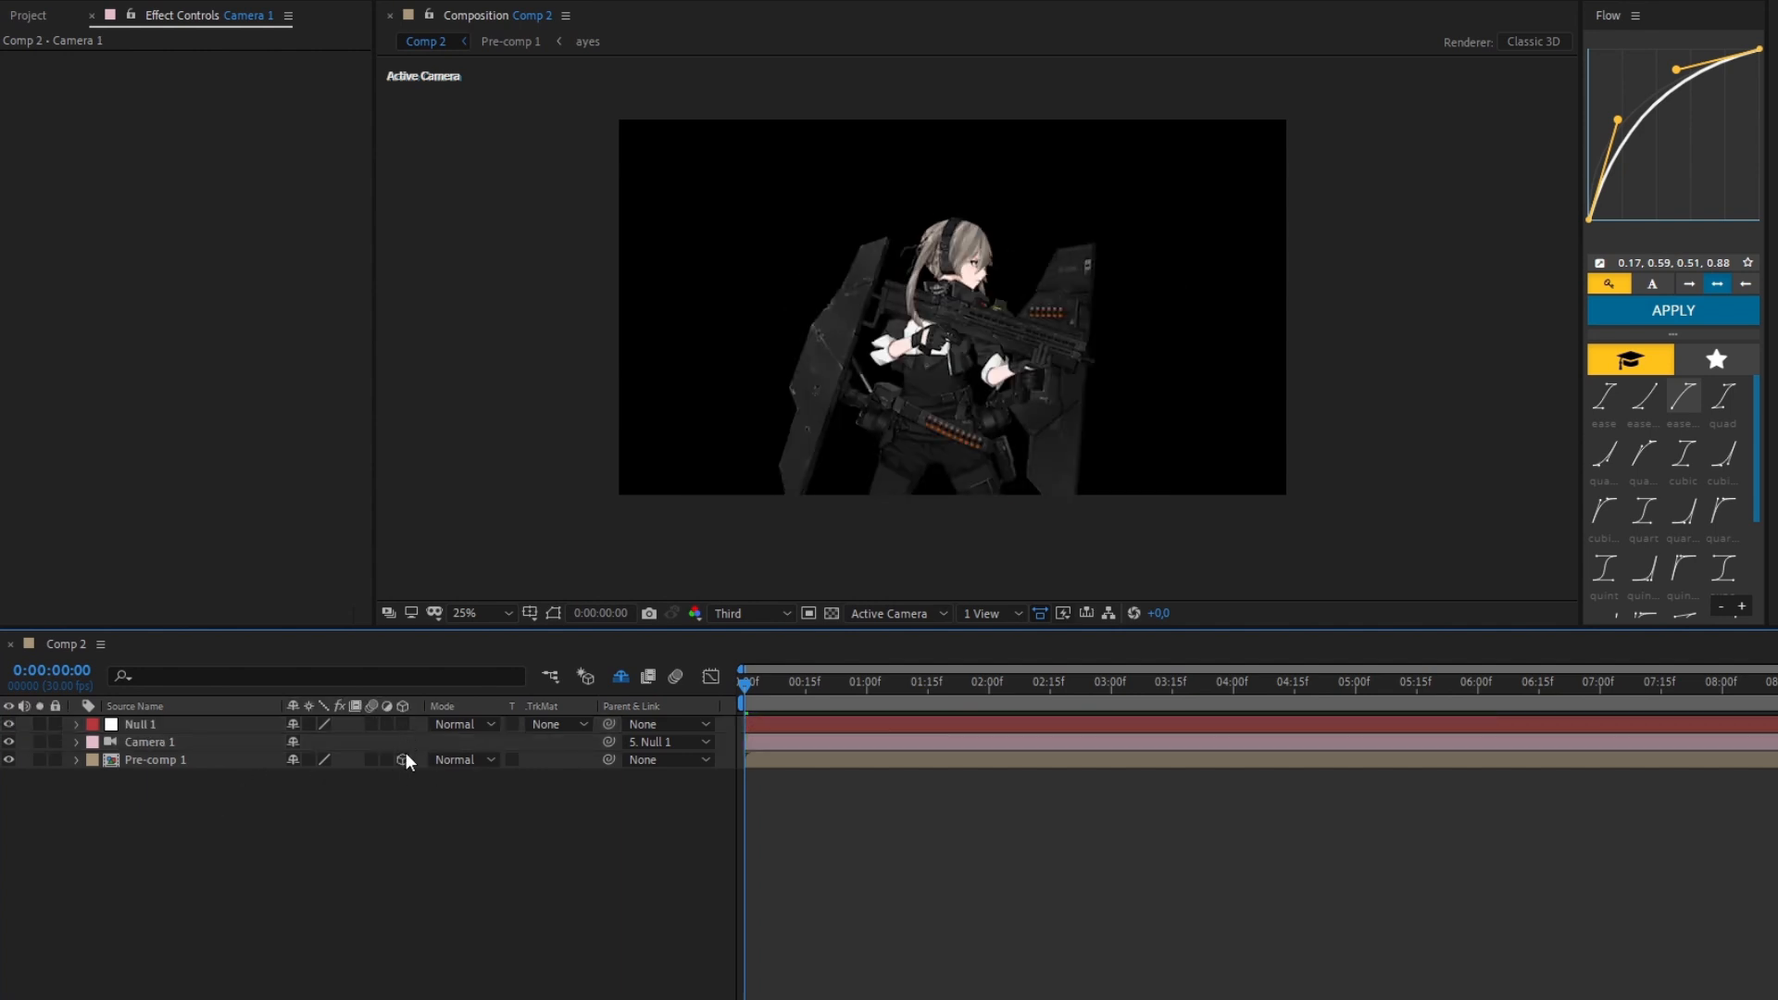
# Step: Select Null 1, the parent of Camera 1, and expand its layer properties
pyautogui.moveTo(229, 742); pyautogui.dragTo(168, 725)
pyautogui.click(760, 724)
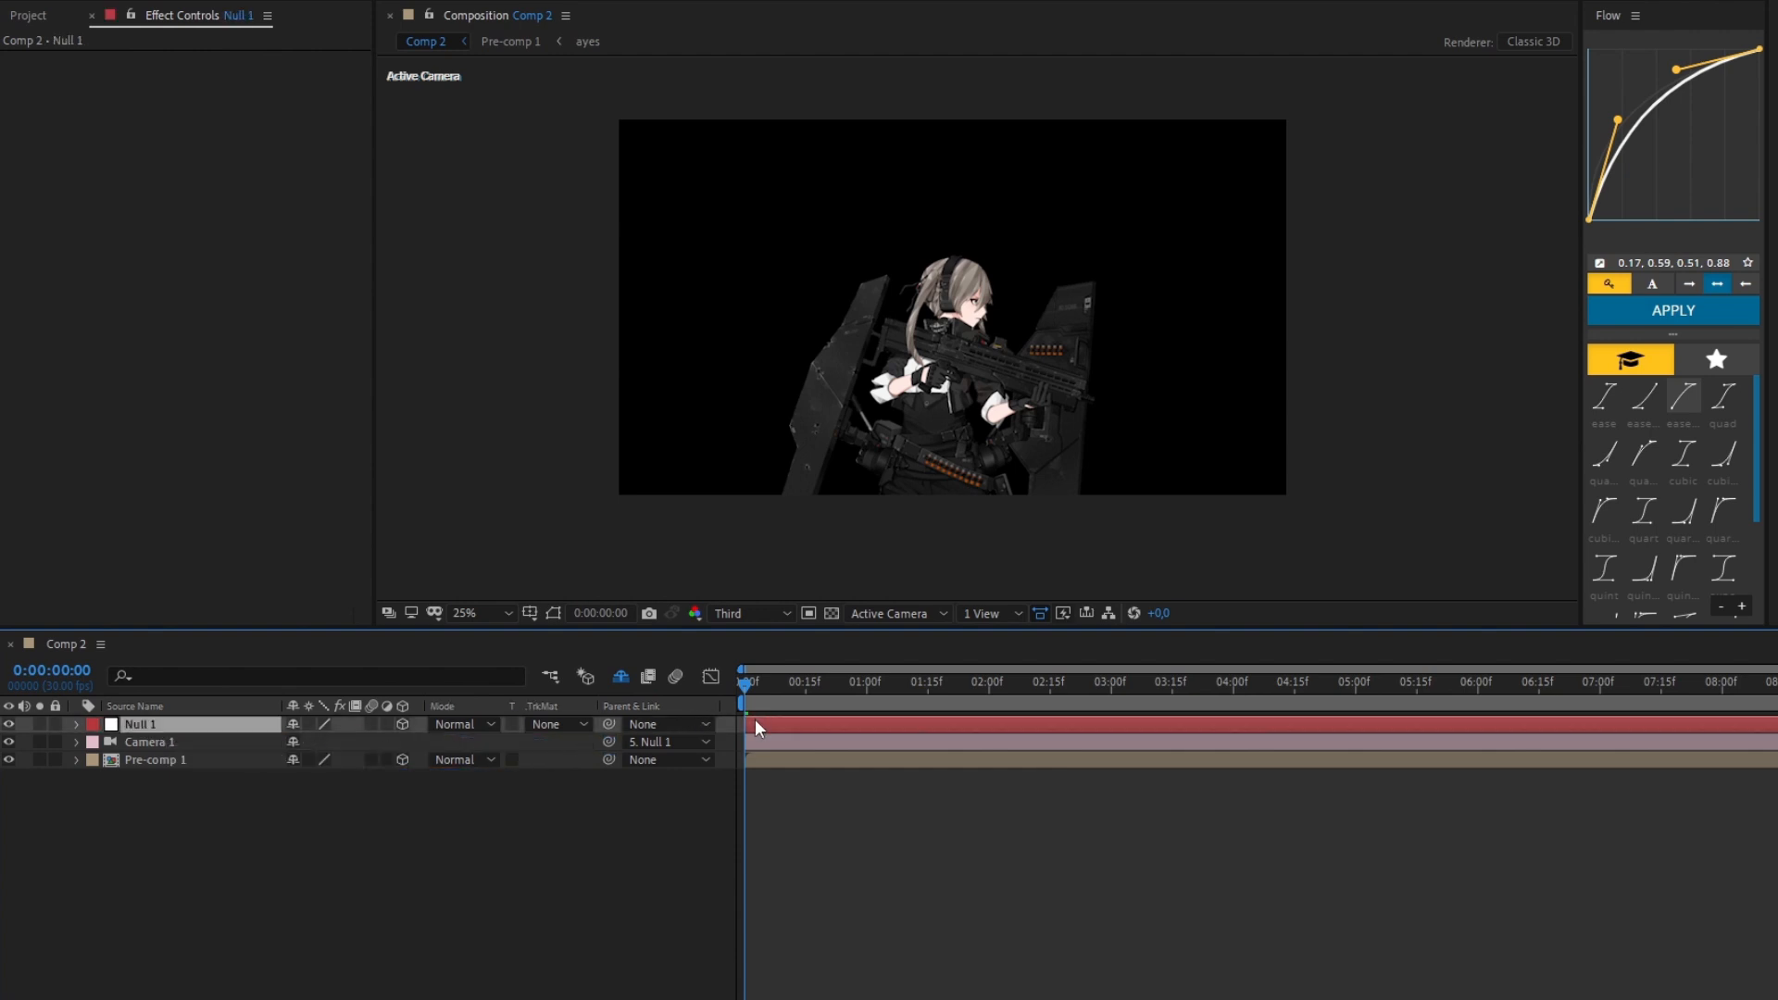
pyautogui.click(75, 725)
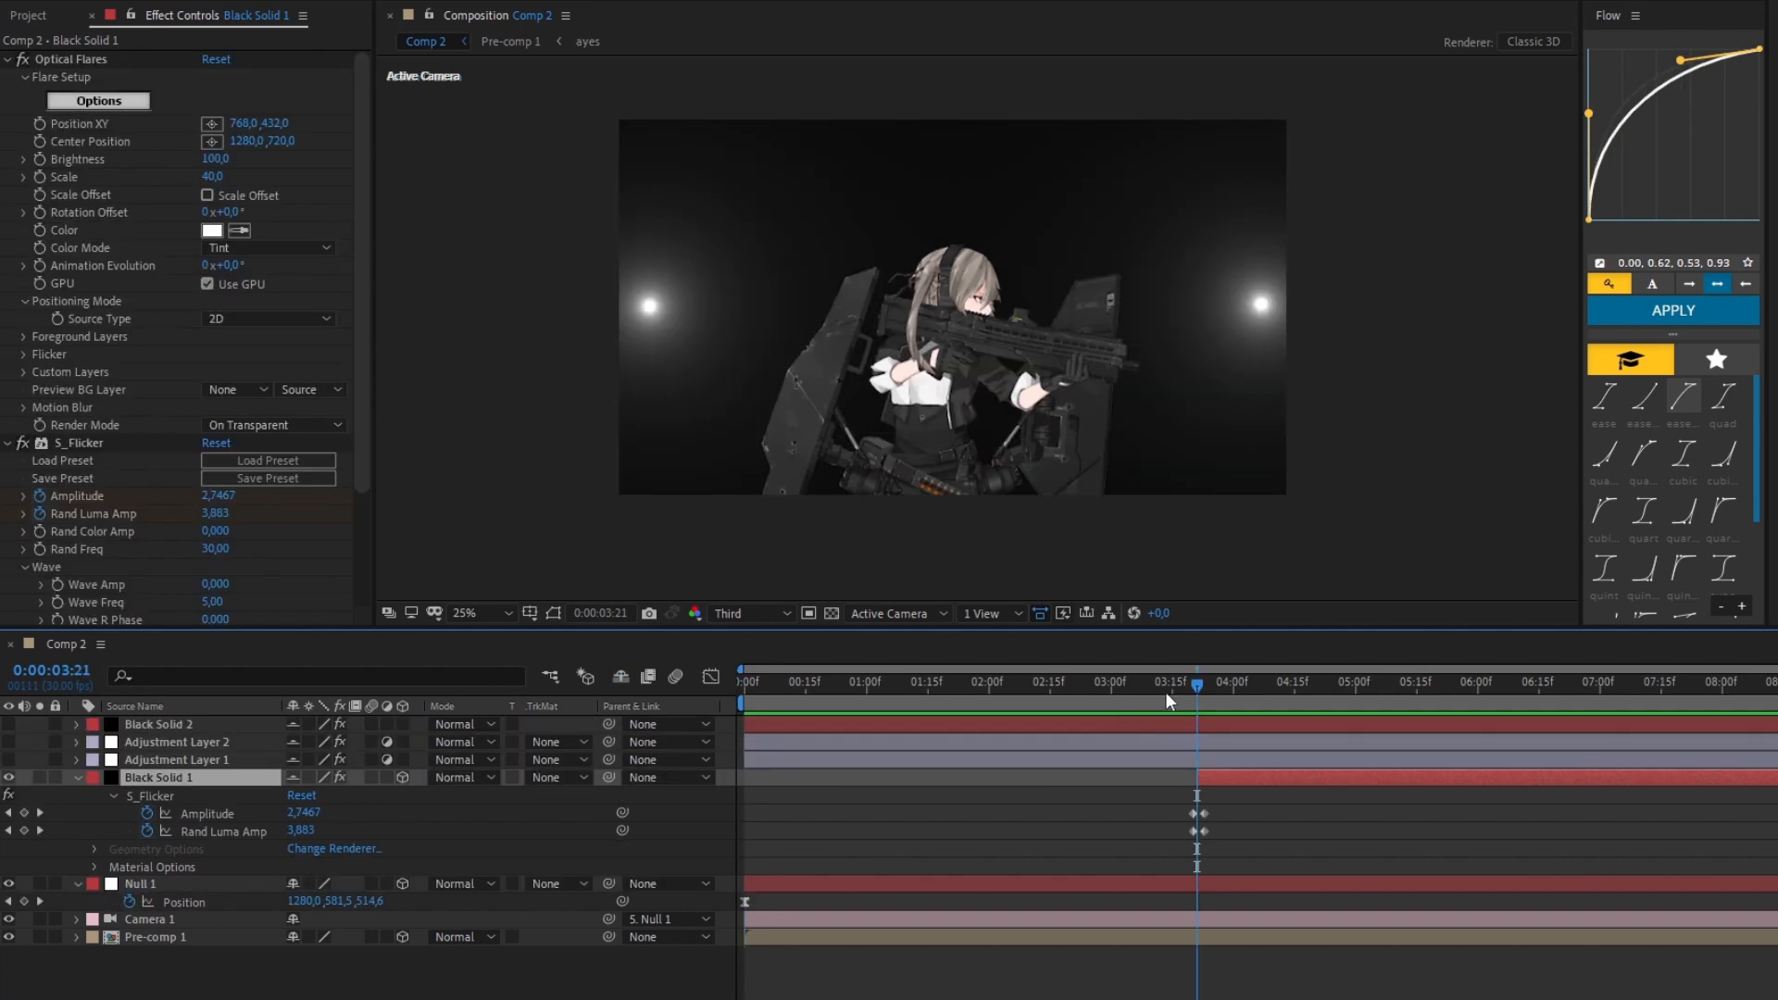
# Step: Preview the flickering Optical Flares lights on Black Solid 1, starting from 0:00:03:16
pyautogui.click(1176, 690)
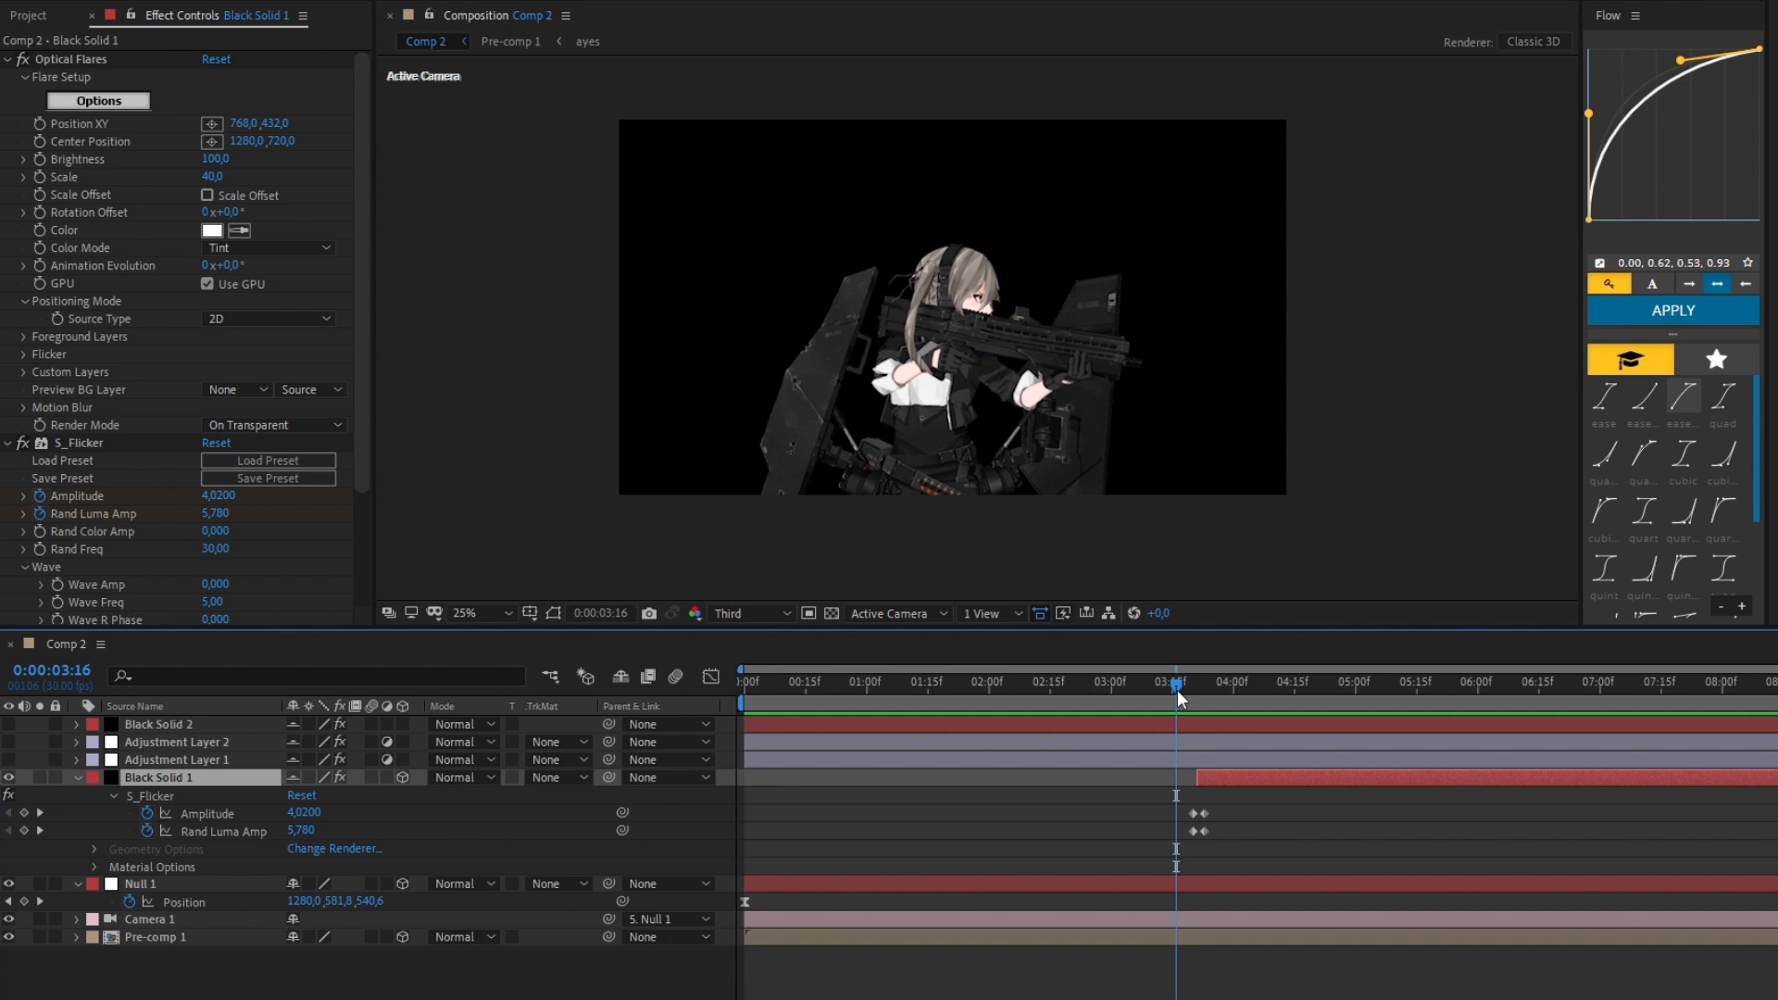
pyautogui.press('space')
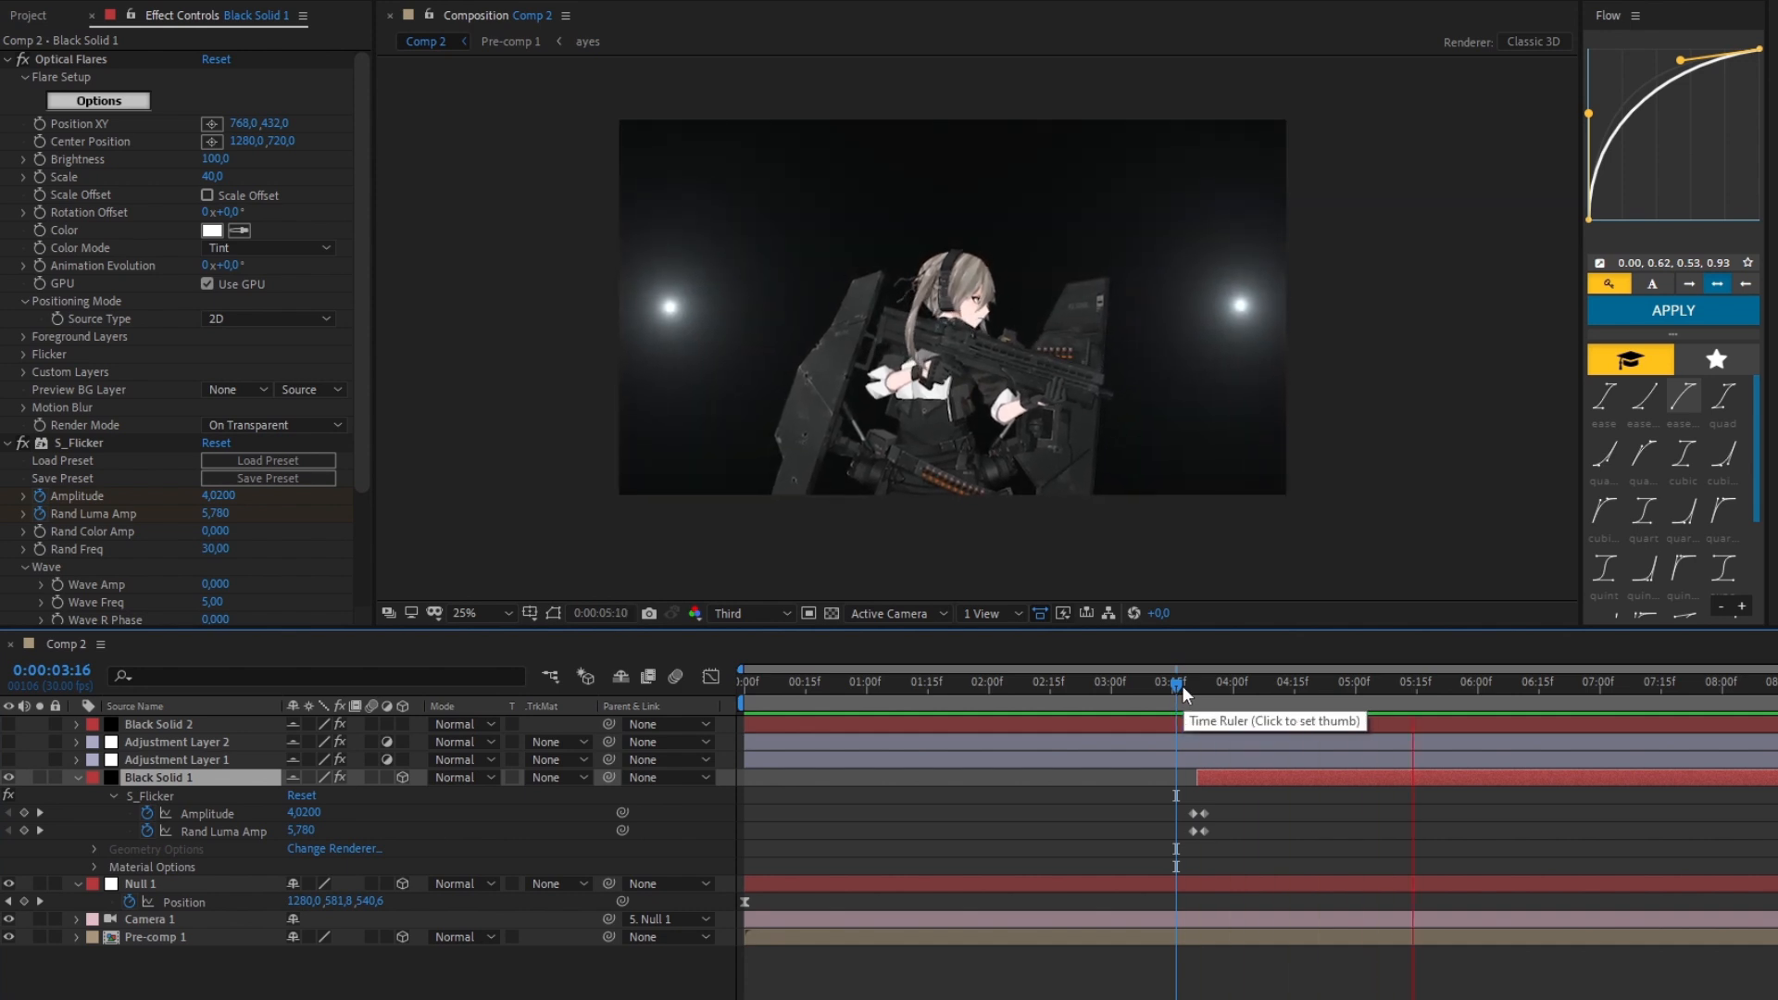